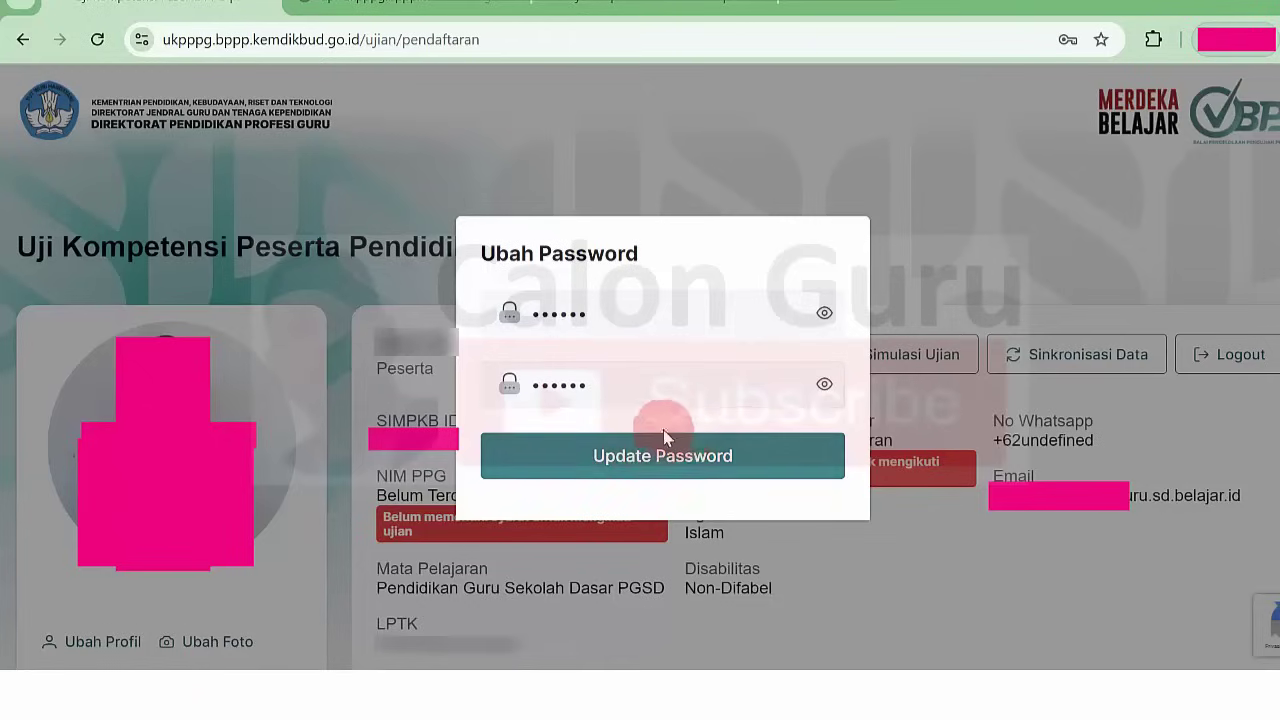
- Submit the new account password in the password change form
{"action": "left_click", "coordinate": [654, 457]}
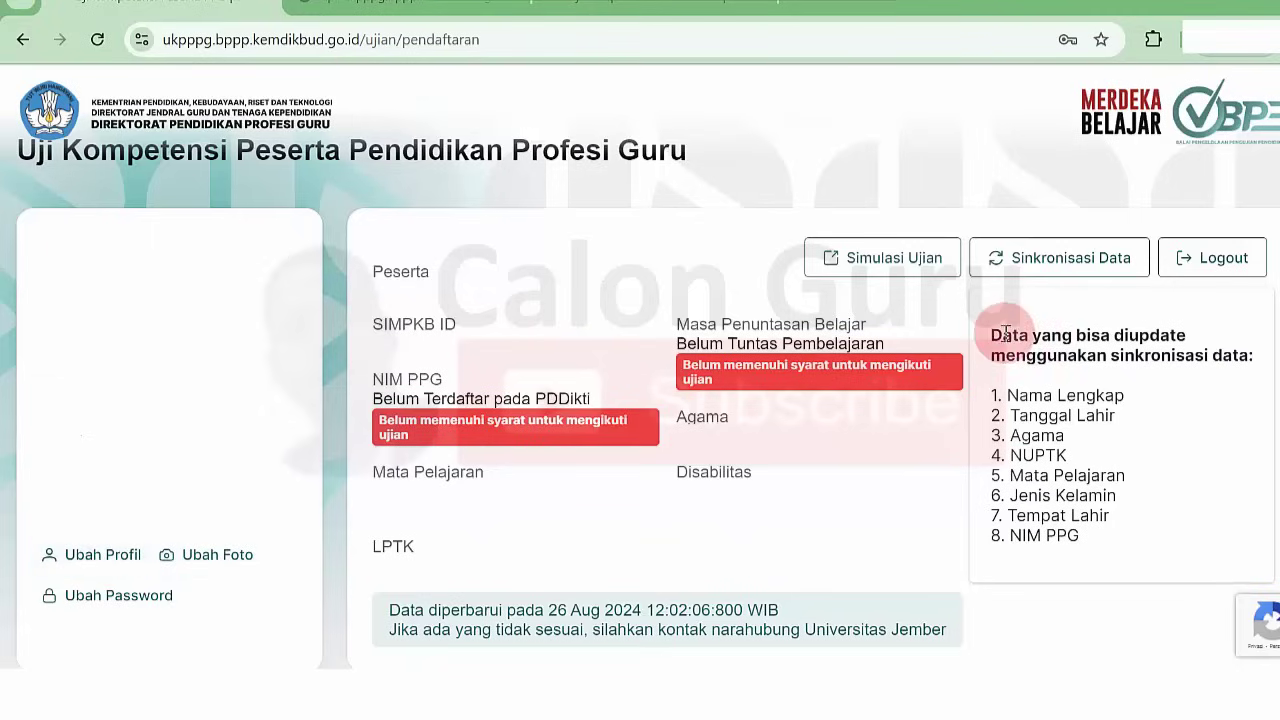
- Review the list of participant data that can be updated through data synchronisation, from full name to NIM PPG
{"action": "left_click_drag", "start_coordinate": [1008, 397], "coordinate": [1226, 398]}
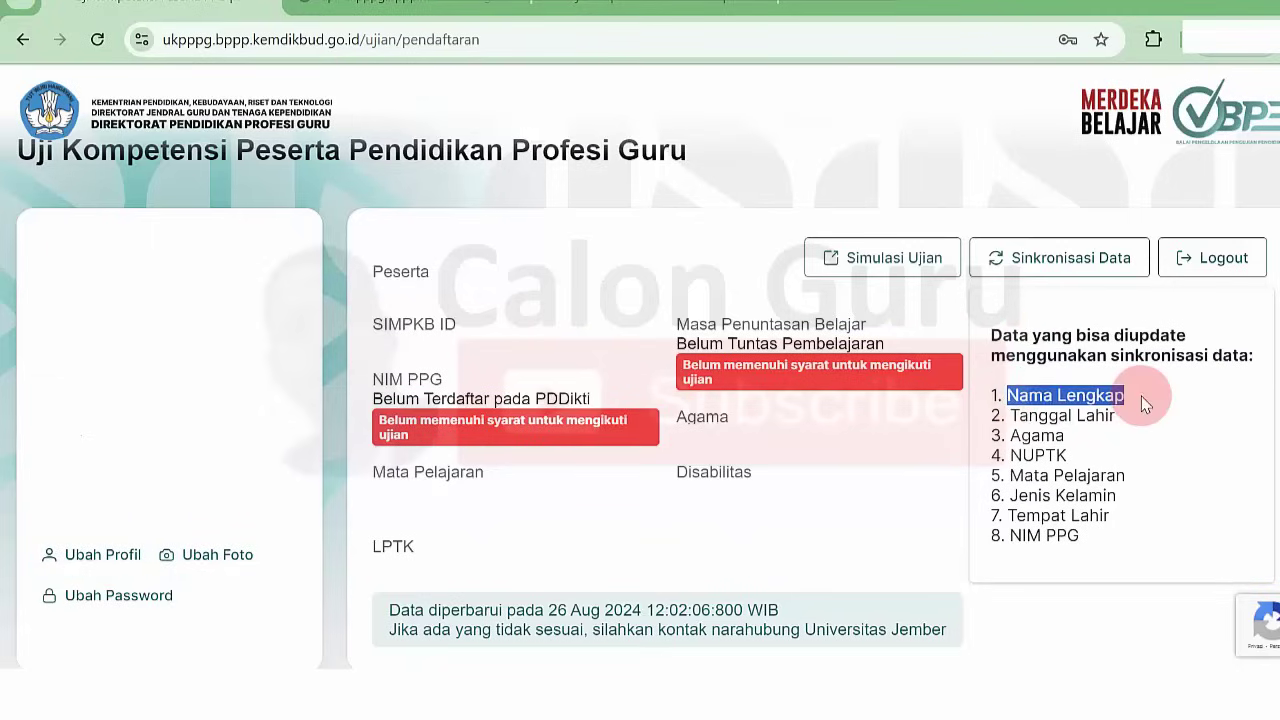
{"action": "left_click_drag", "start_coordinate": [1019, 416], "coordinate": [1051, 495]}
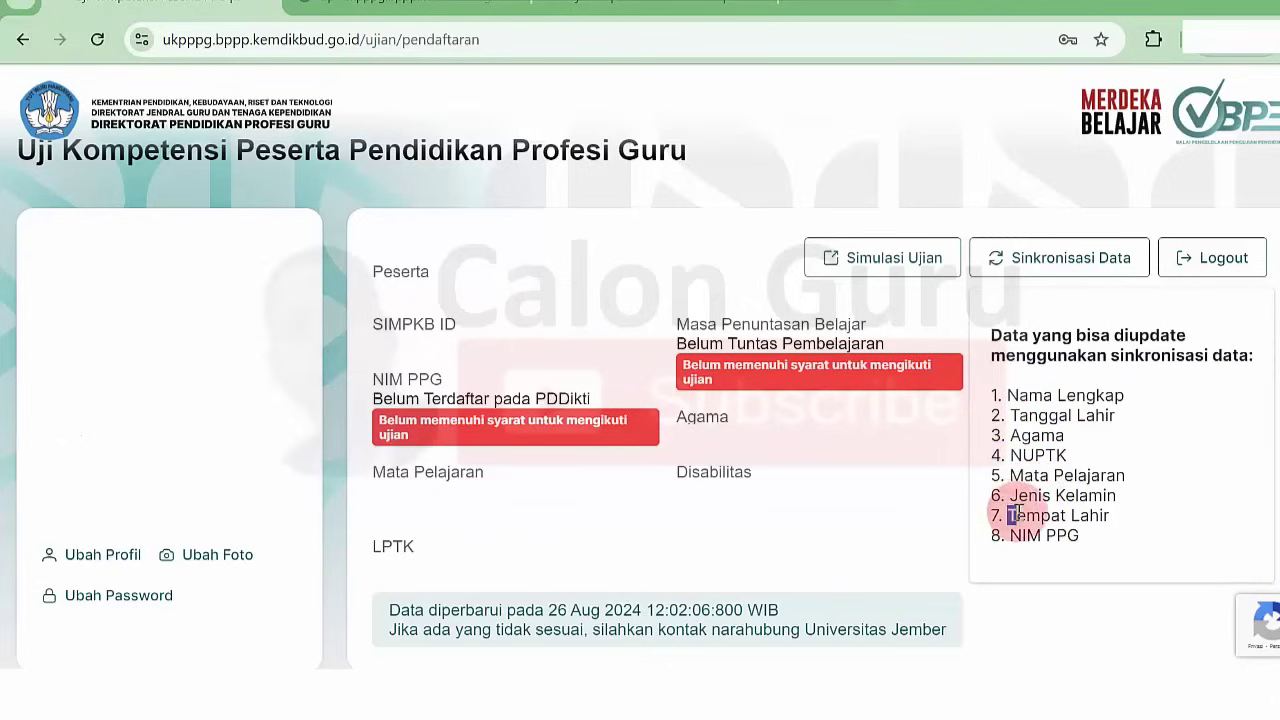
{"action": "left_click_drag", "start_coordinate": [1021, 537], "coordinate": [1057, 536]}
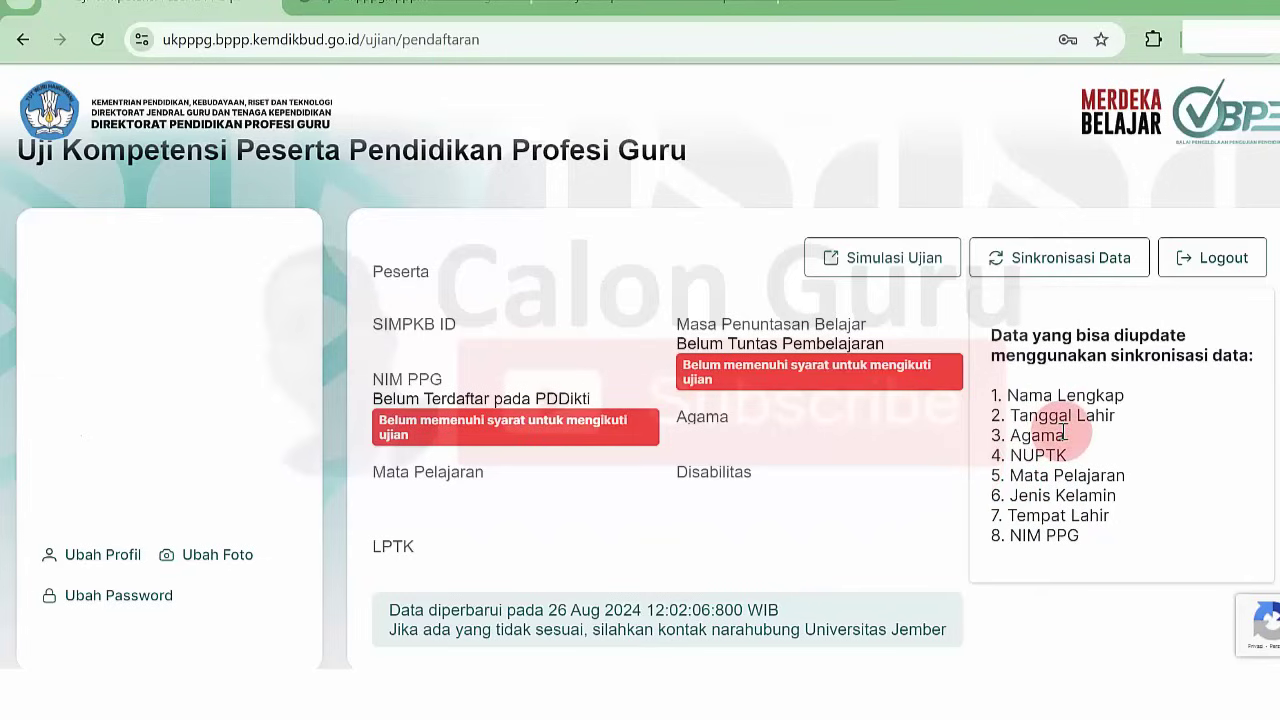
{"action": "left_click", "coordinate": [829, 257]}
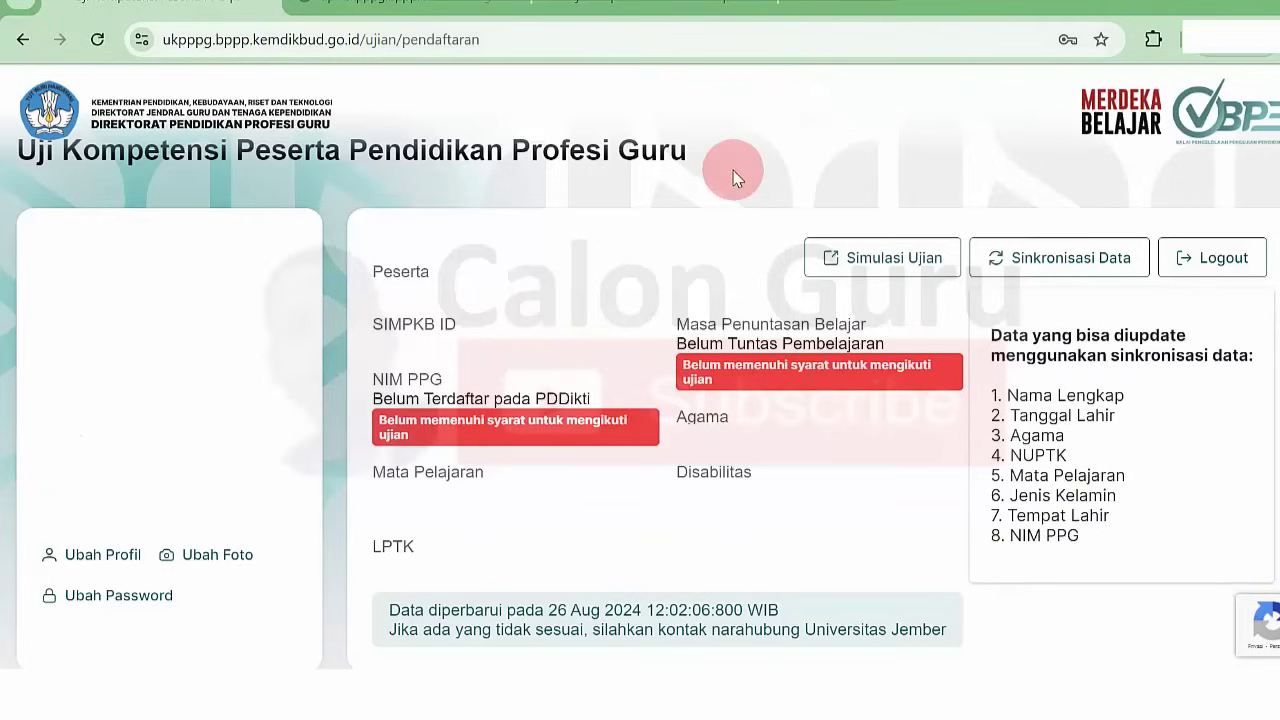
- Fill in the participant's mobile number in the personal data, keep special needs as "Tidak berkebutuhan khusus", and save the profile
{"action": "left_click", "coordinate": [100, 555]}
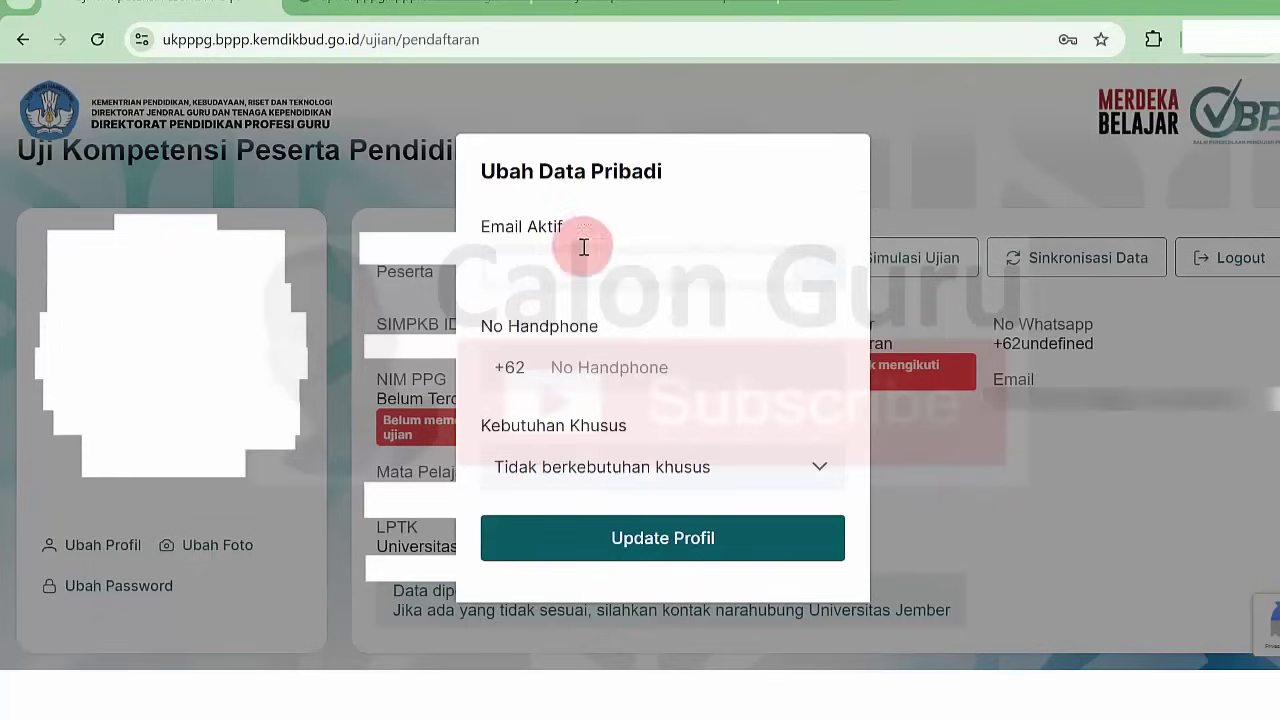
{"action": "left_click", "coordinate": [500, 265]}
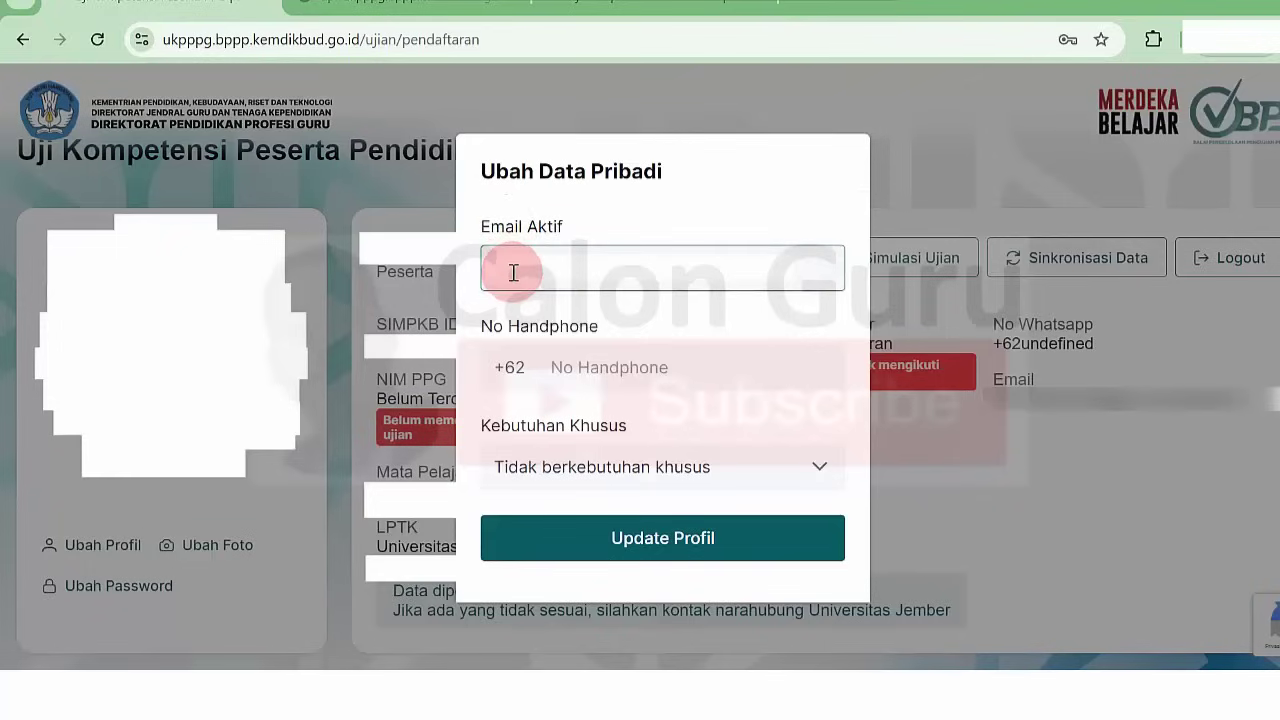
{"action": "left_click", "coordinate": [508, 263]}
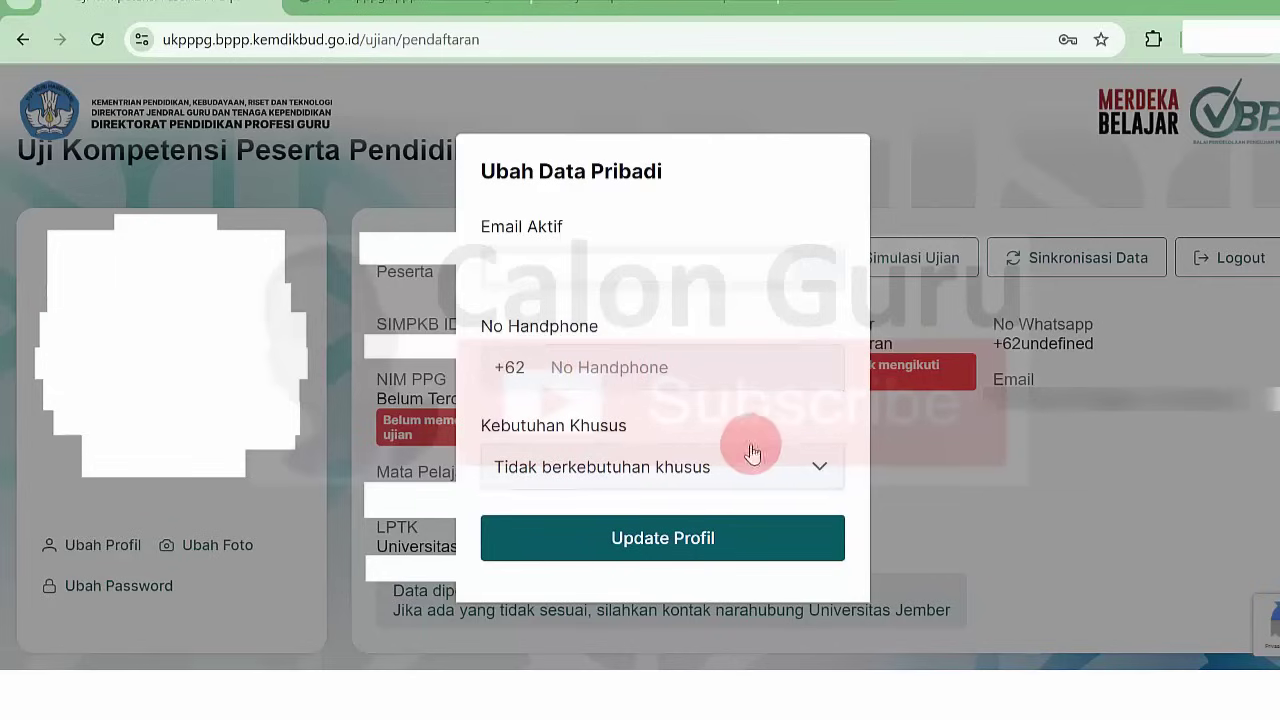
{"action": "left_click", "coordinate": [819, 472]}
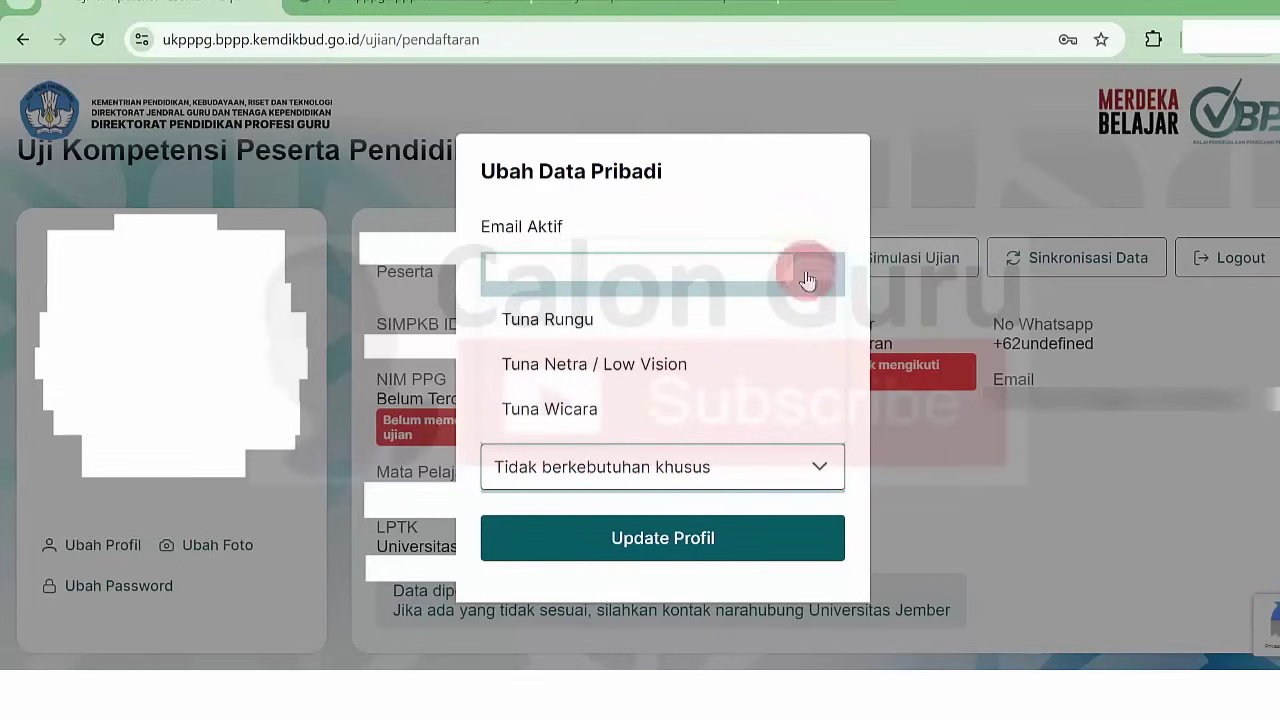
{"action": "left_click", "coordinate": [815, 168]}
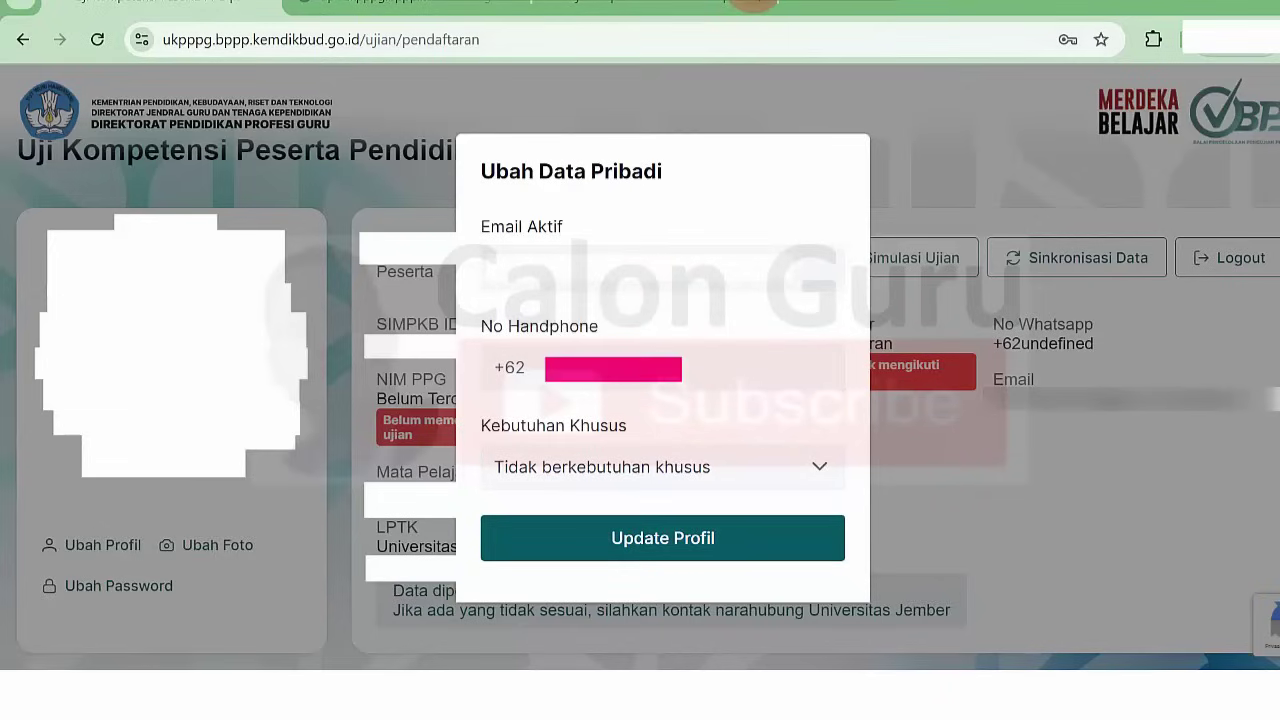
{"action": "left_click", "coordinate": [533, 381]}
{"action": "left_click", "coordinate": [583, 363]}
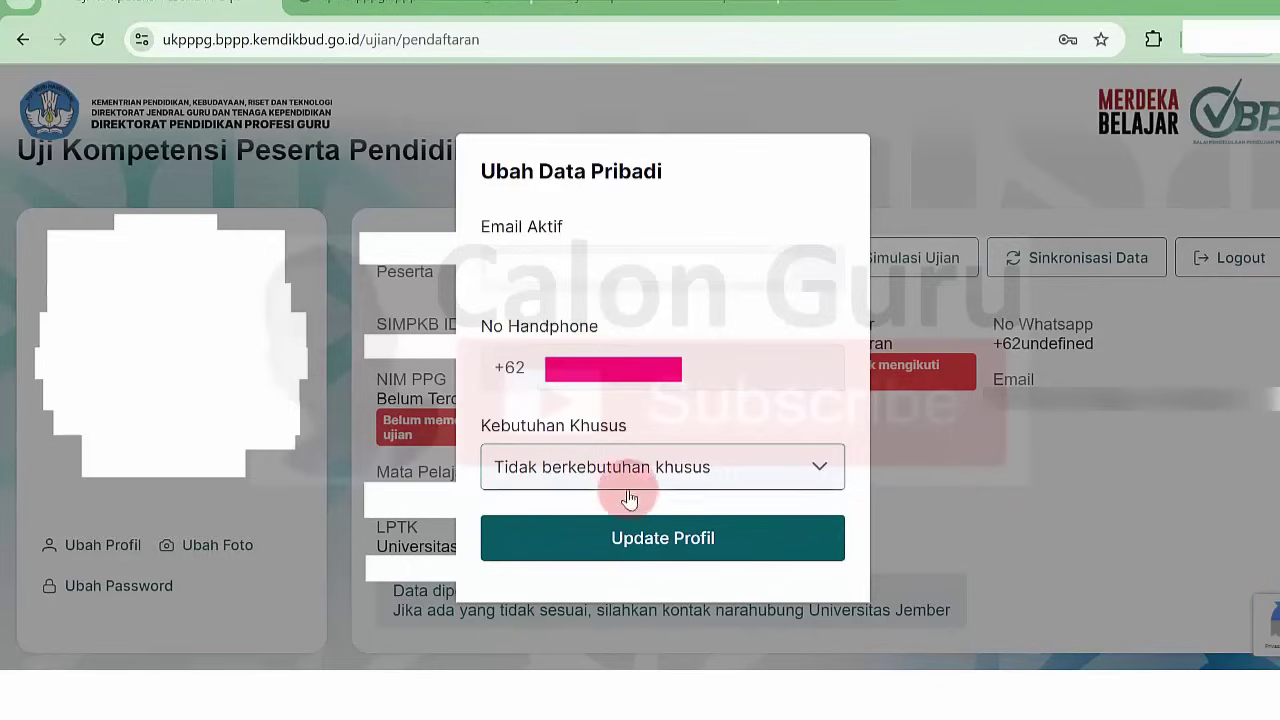
{"action": "left_click", "coordinate": [680, 528]}
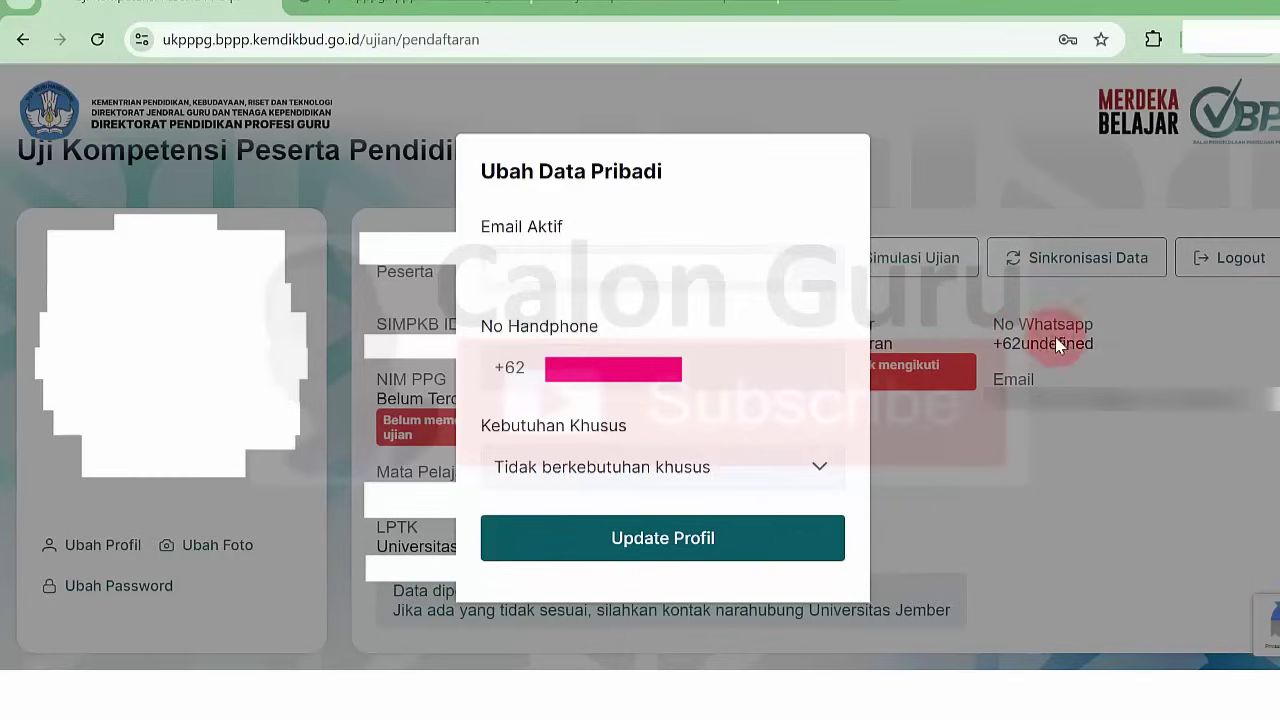
{"action": "left_click", "coordinate": [686, 543]}
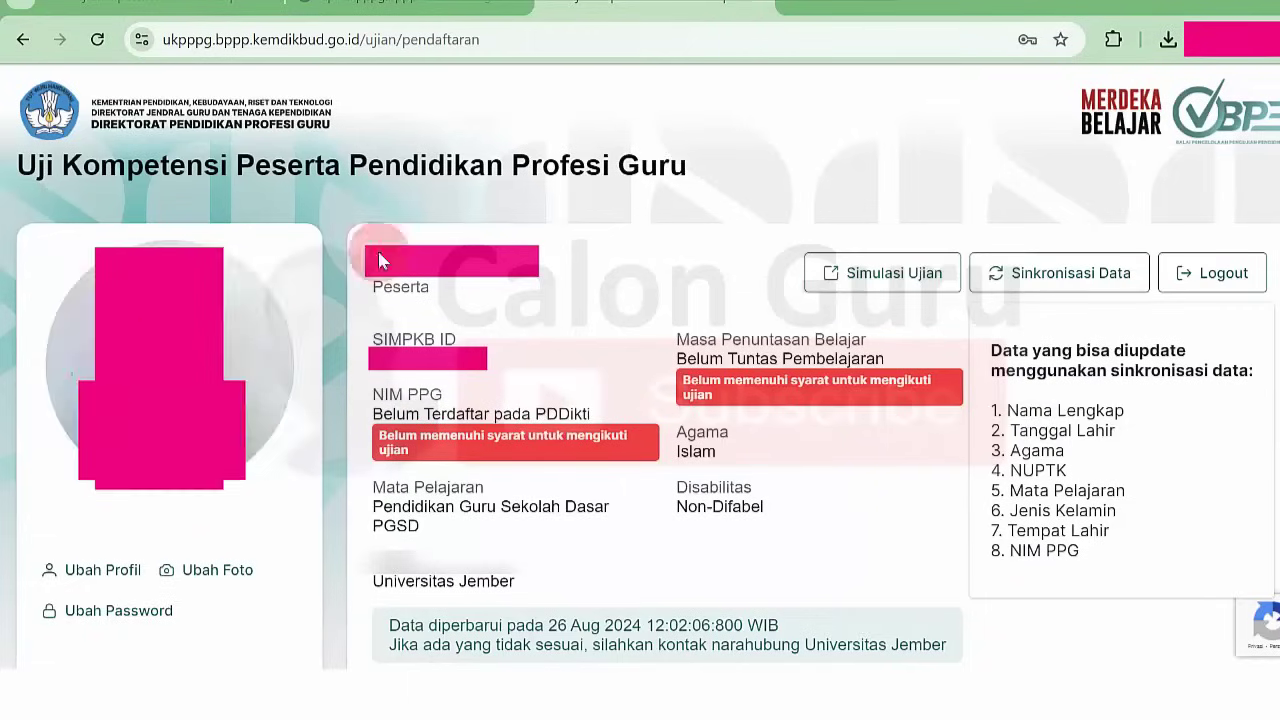
- Replace the profile photo by choosing an image file from the computer and uploading it
{"action": "left_click", "coordinate": [233, 576]}
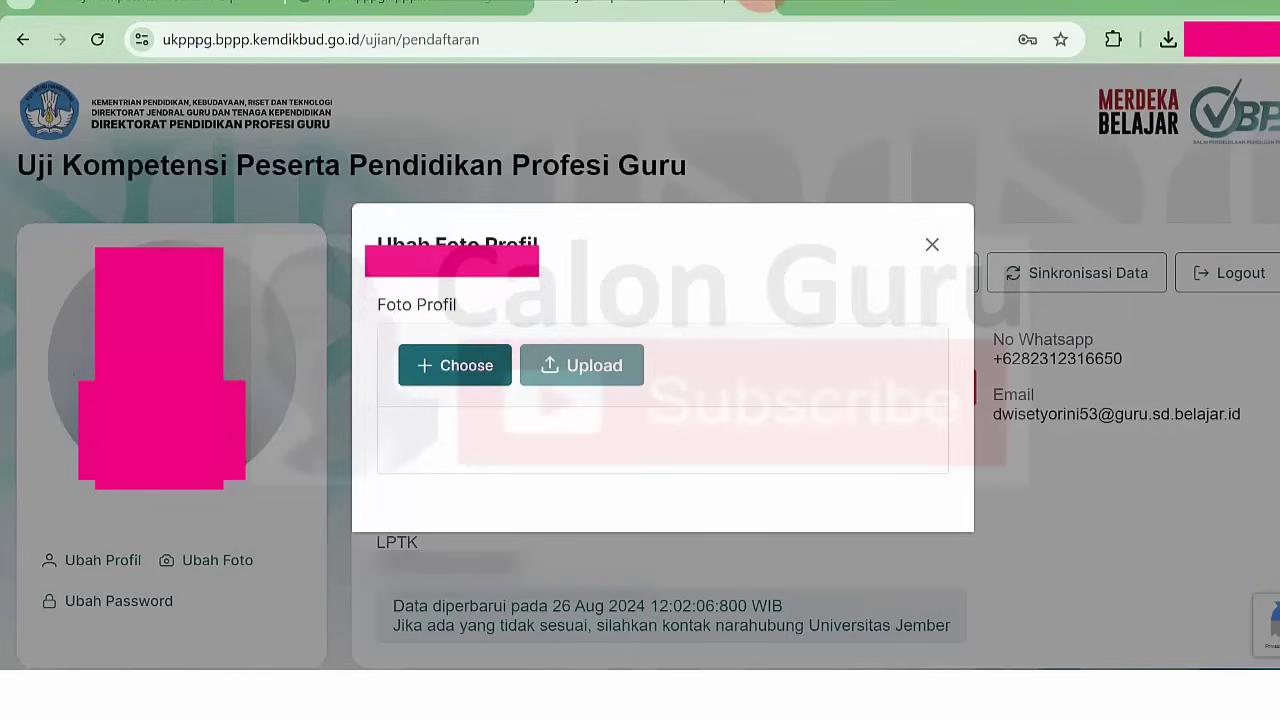
{"action": "left_click", "coordinate": [474, 375]}
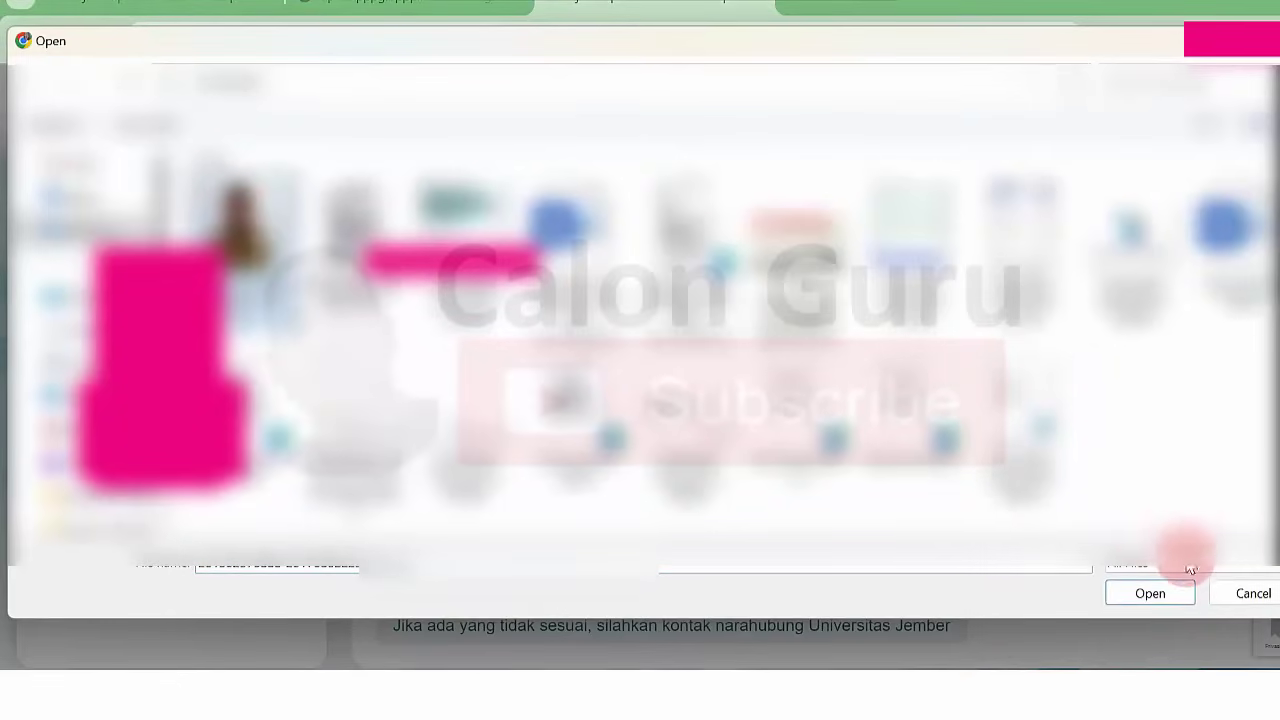
{"action": "left_click", "coordinate": [1152, 594]}
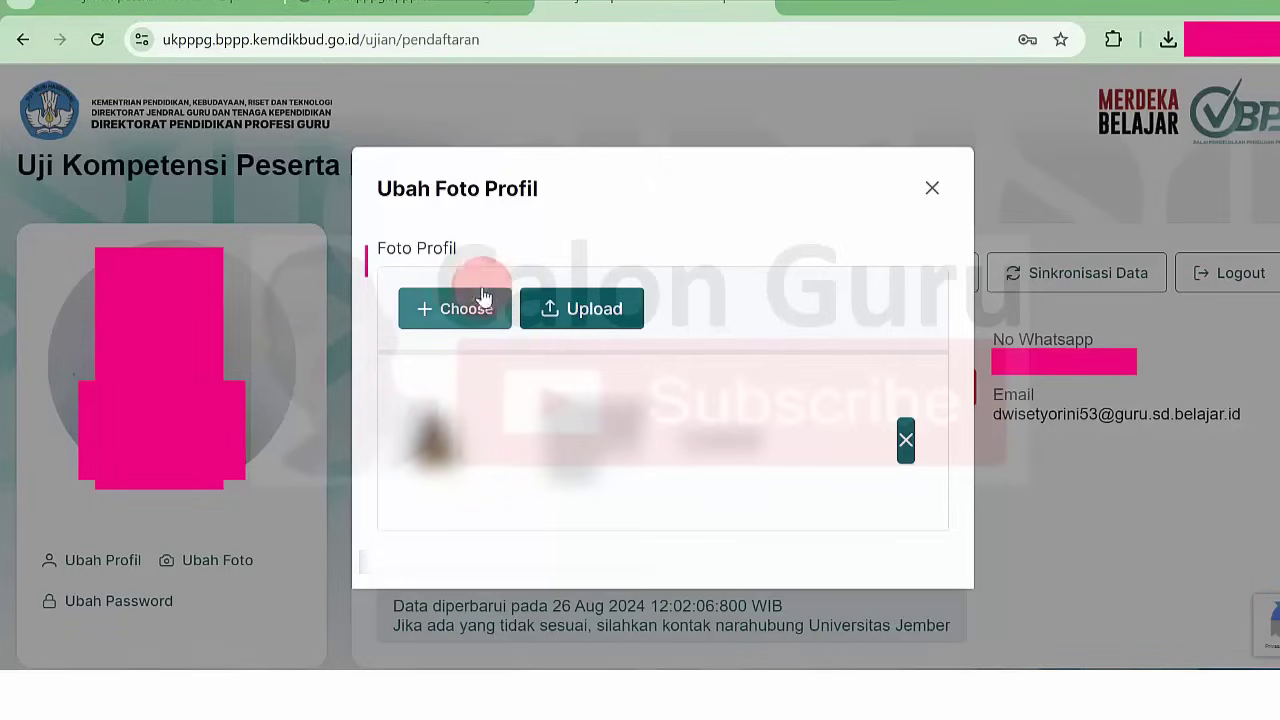
{"action": "left_click", "coordinate": [588, 310]}
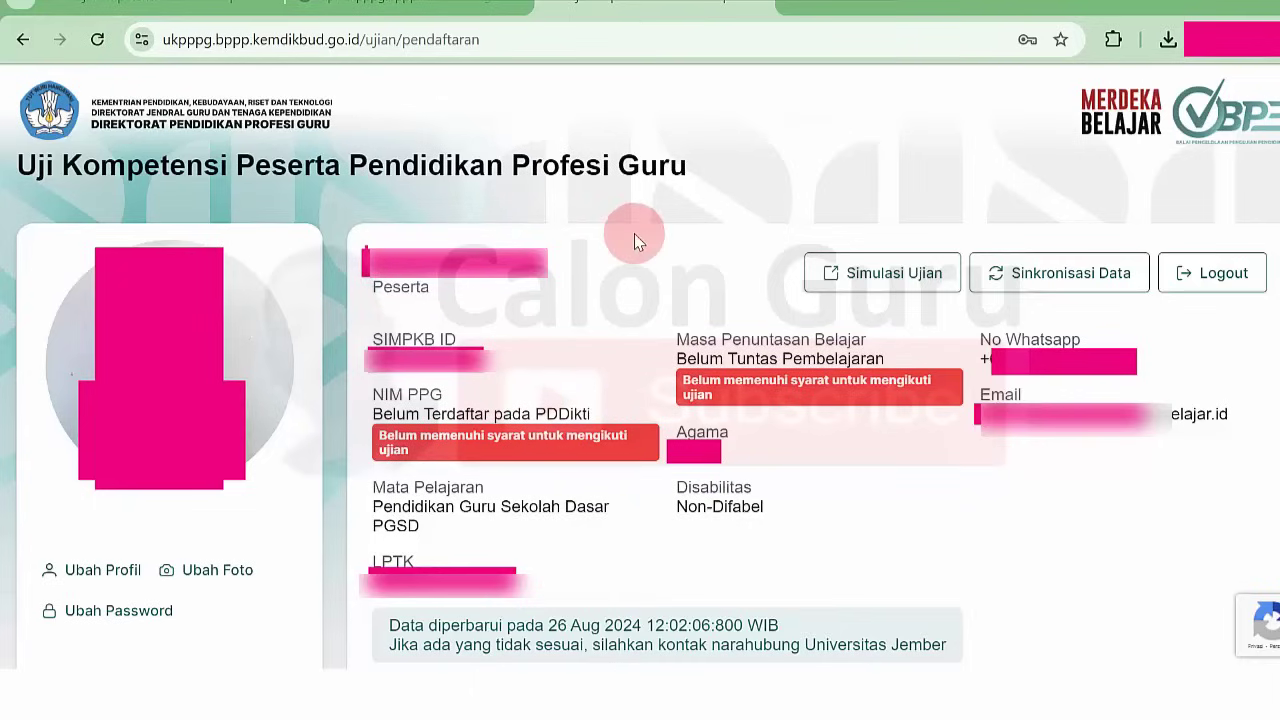
- Synchronise the participant data and read the notice about whom to contact if data is incorrect
{"action": "mouse_move", "coordinate": [995, 271]}
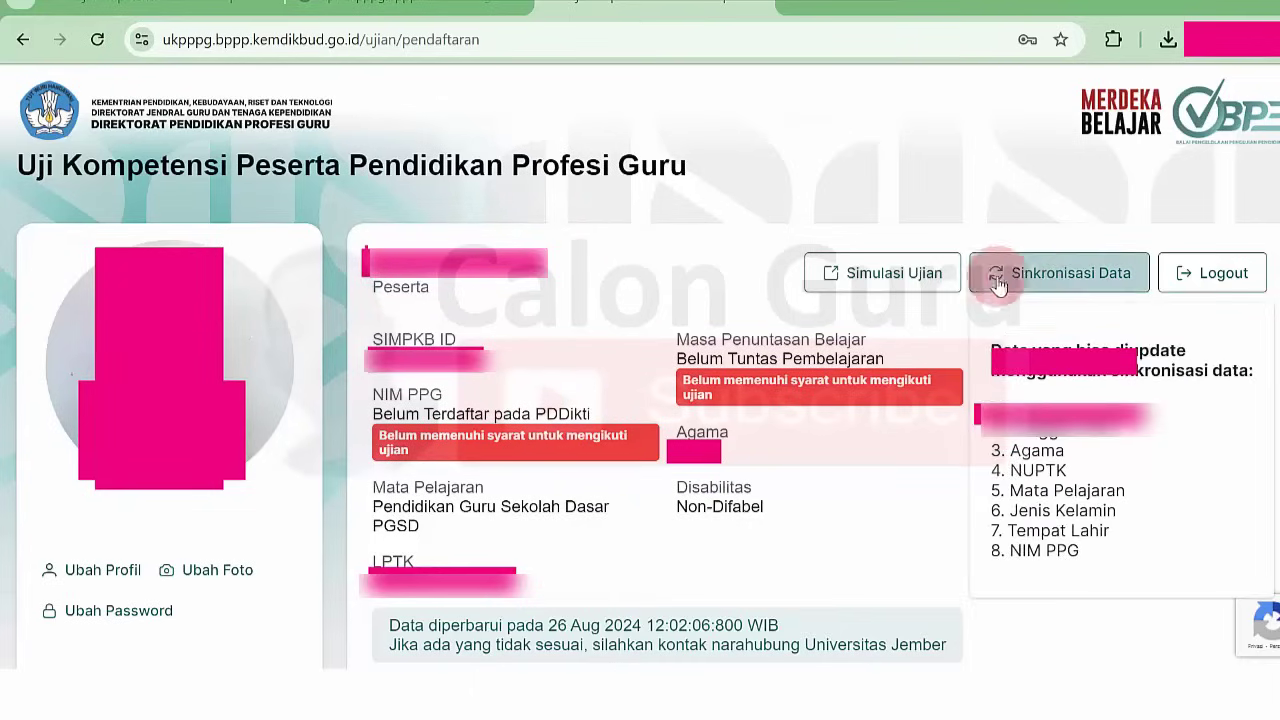
{"action": "left_click", "coordinate": [1040, 275]}
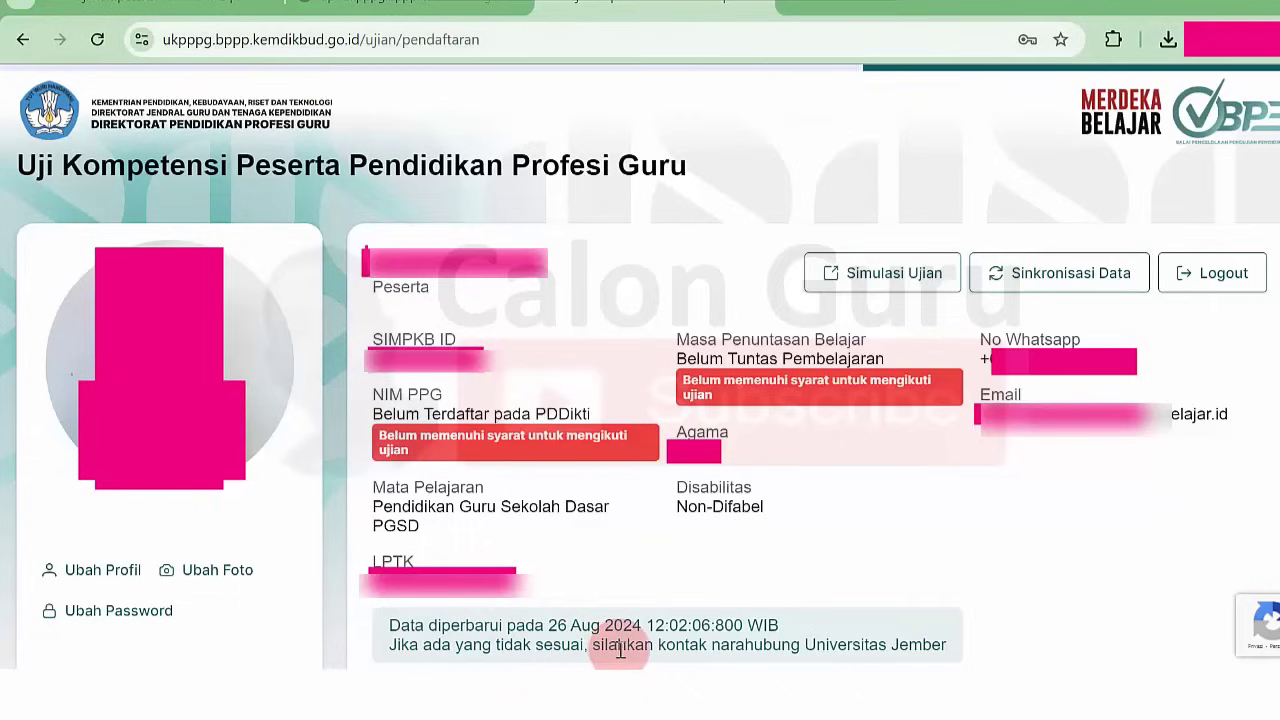
{"action": "left_click_drag", "start_coordinate": [620, 648], "coordinate": [801, 645]}
{"action": "left_click", "coordinate": [851, 633]}
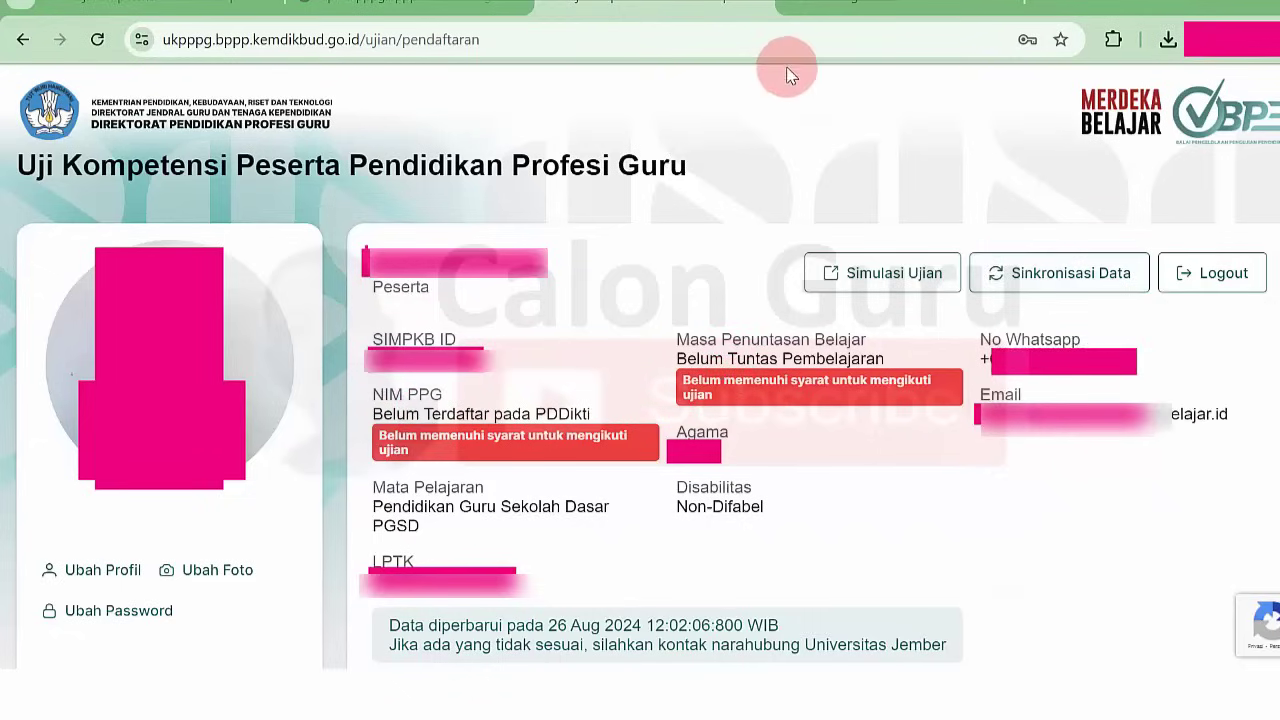
- Examine the registration period, start date and eligibility notice of the UKPPPG Guru Tertentu Gelombang 1 Tahun 2024 exam
{"action": "scroll", "coordinate": [760, 2], "scroll_direction": "down", "scroll_amount": 4}
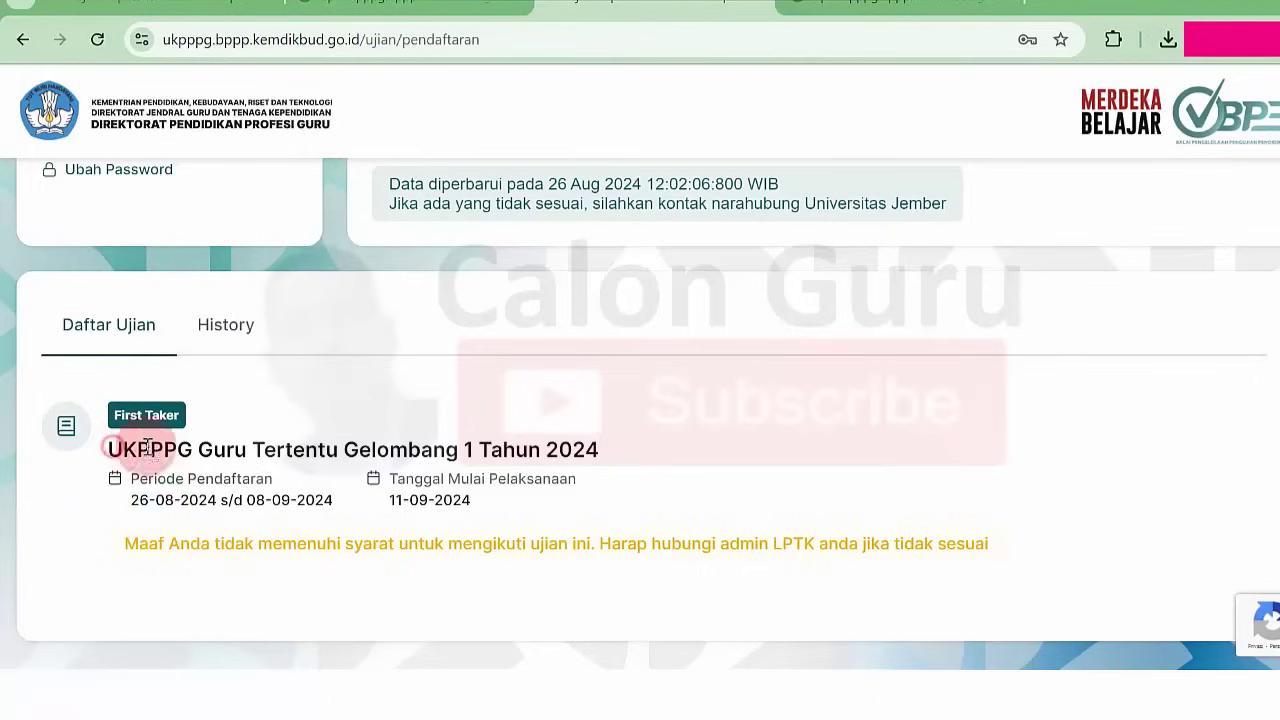
{"action": "left_click_drag", "start_coordinate": [108, 447], "coordinate": [543, 449]}
{"action": "left_click", "coordinate": [467, 460]}
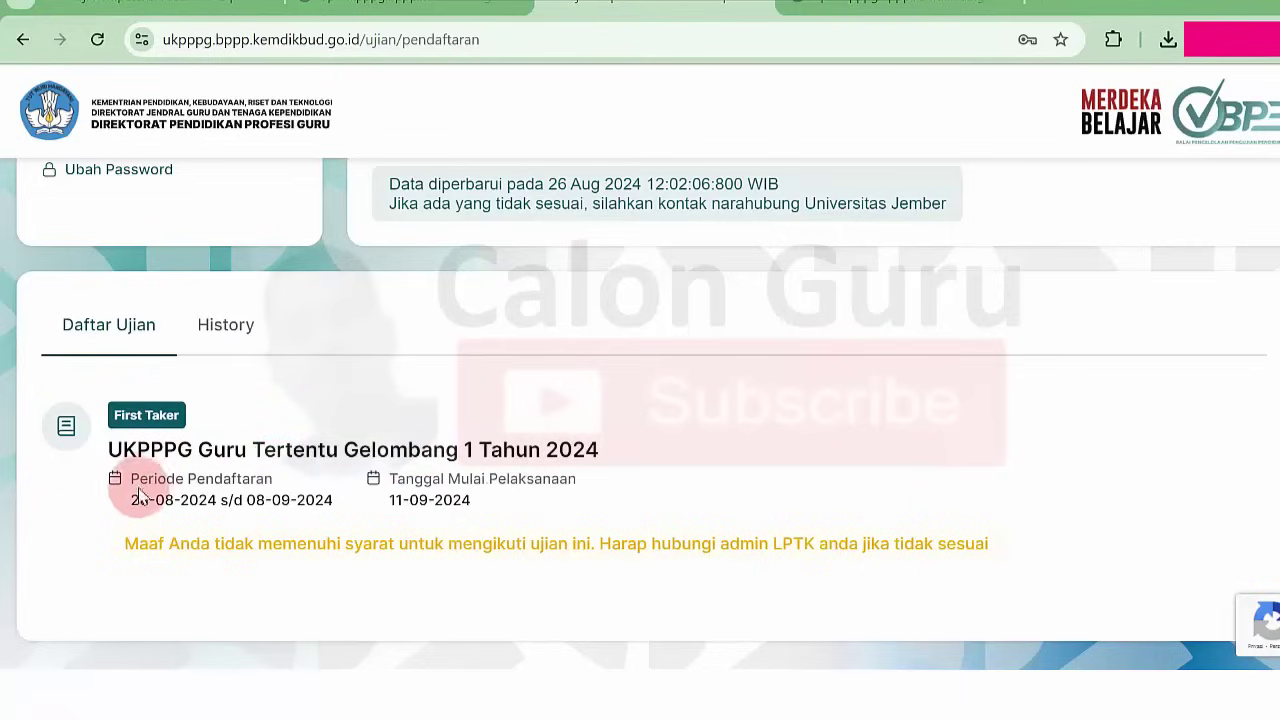
{"action": "left_click_drag", "start_coordinate": [134, 498], "coordinate": [302, 498]}
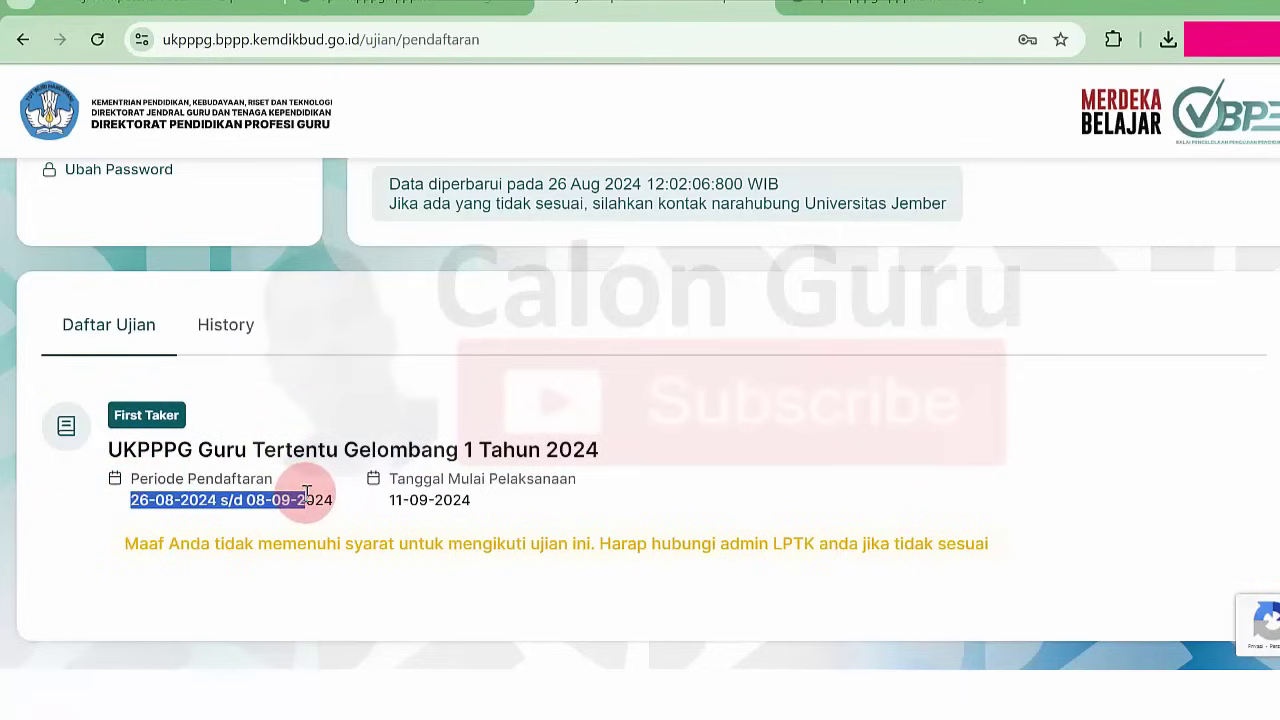
{"action": "left_click", "coordinate": [310, 494]}
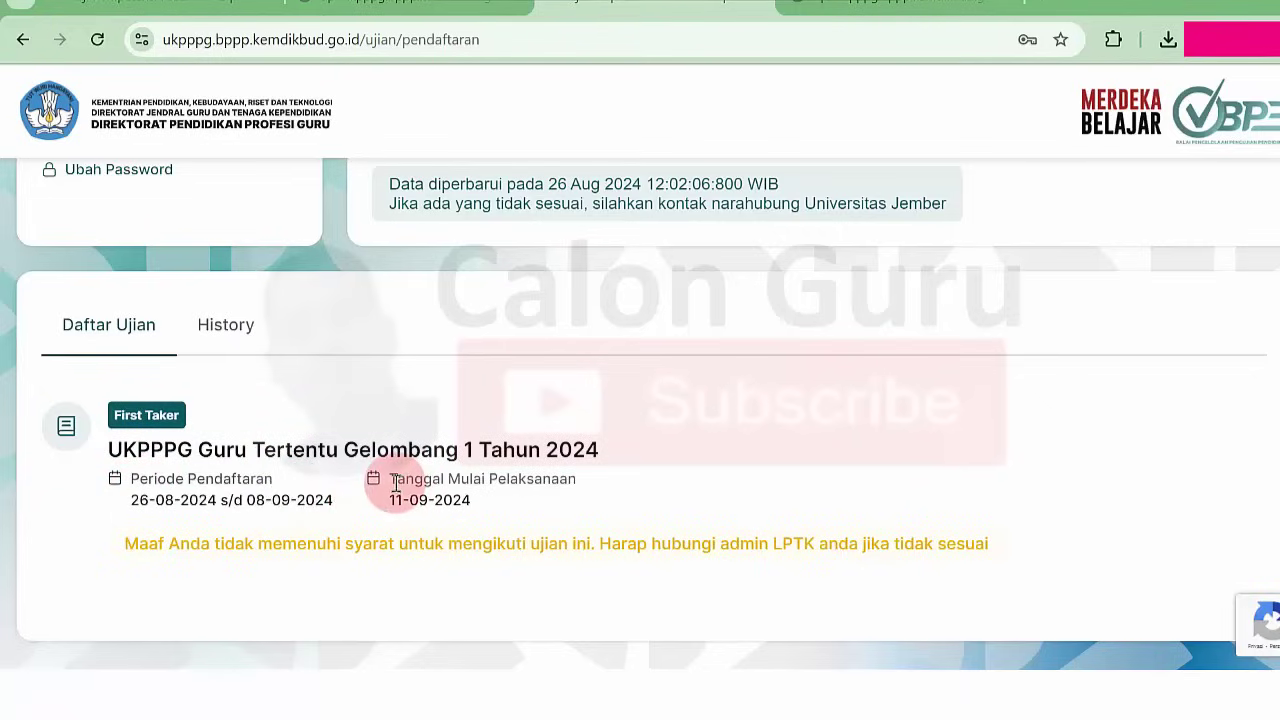
{"action": "left_click_drag", "start_coordinate": [393, 501], "coordinate": [465, 501]}
{"action": "left_click", "coordinate": [465, 501]}
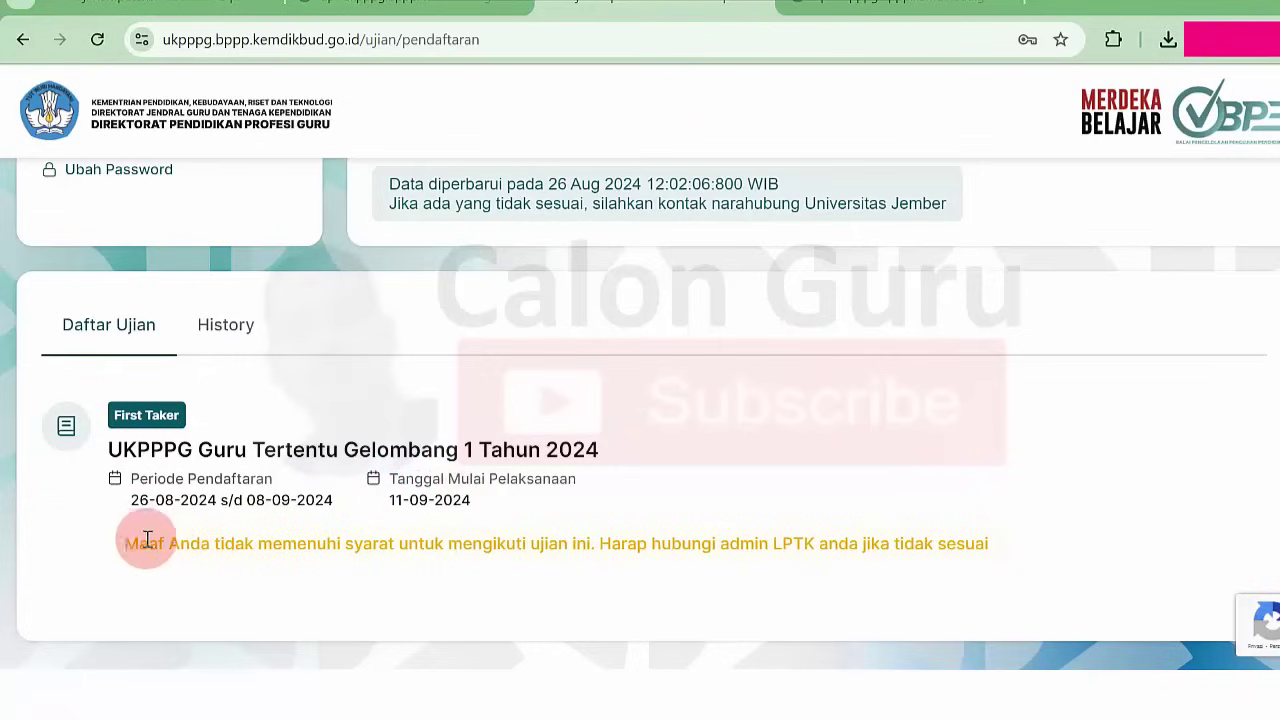
{"action": "left_click_drag", "start_coordinate": [134, 540], "coordinate": [664, 537]}
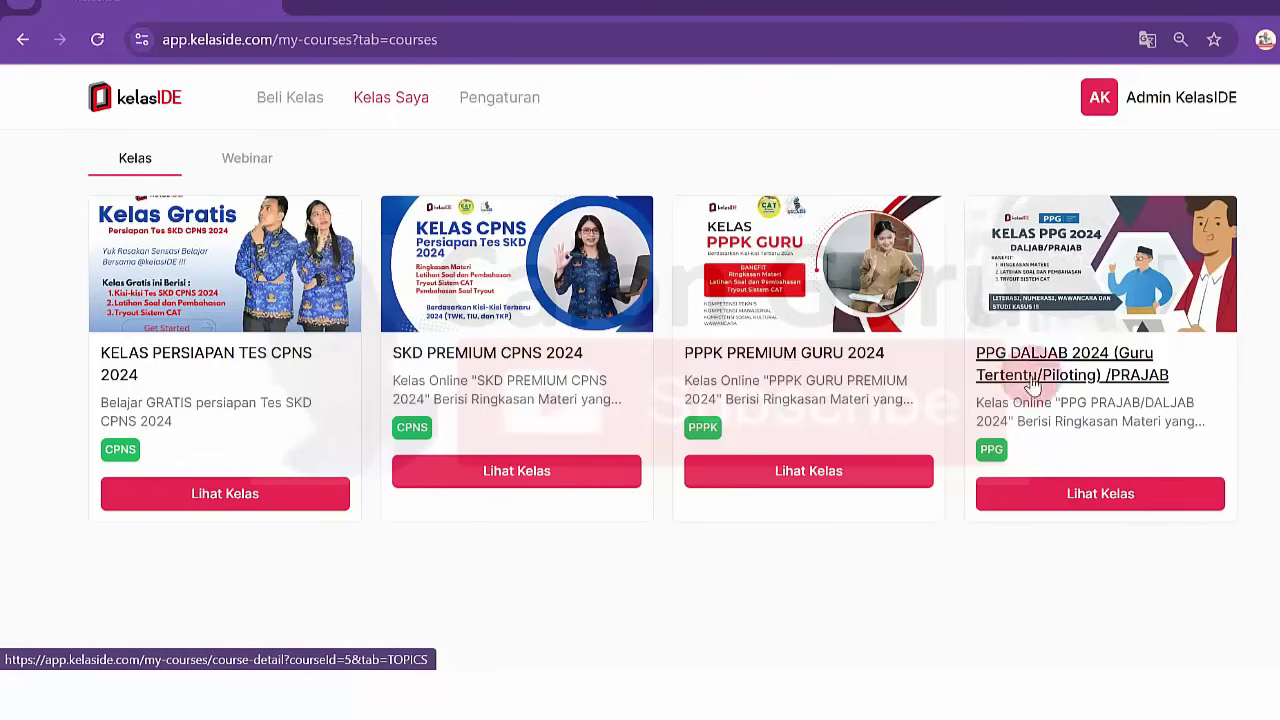
- Open the PPG DALJAB 2024 (Guru Tertentu/Piloting) /PRAJAB class on KelasIDE and look through its study materials
{"action": "left_click", "coordinate": [1095, 505]}
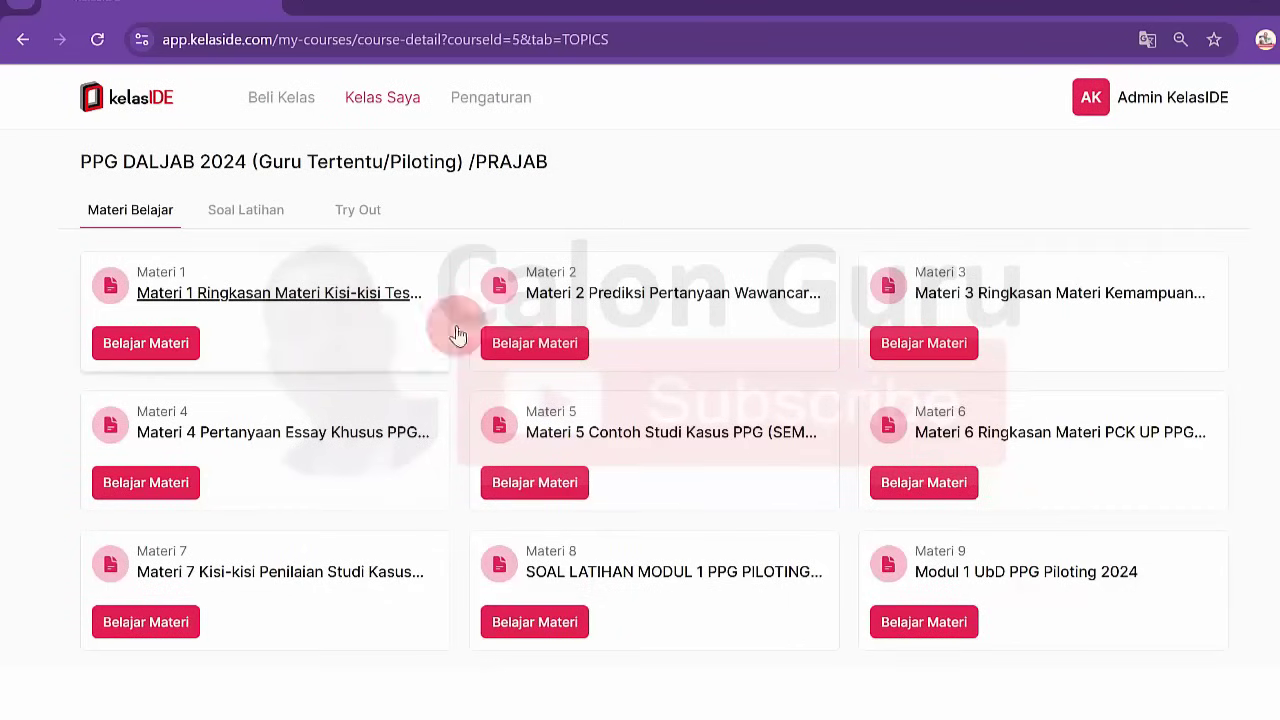
{"action": "scroll", "coordinate": [1117, 242], "scroll_direction": "down", "scroll_amount": 5}
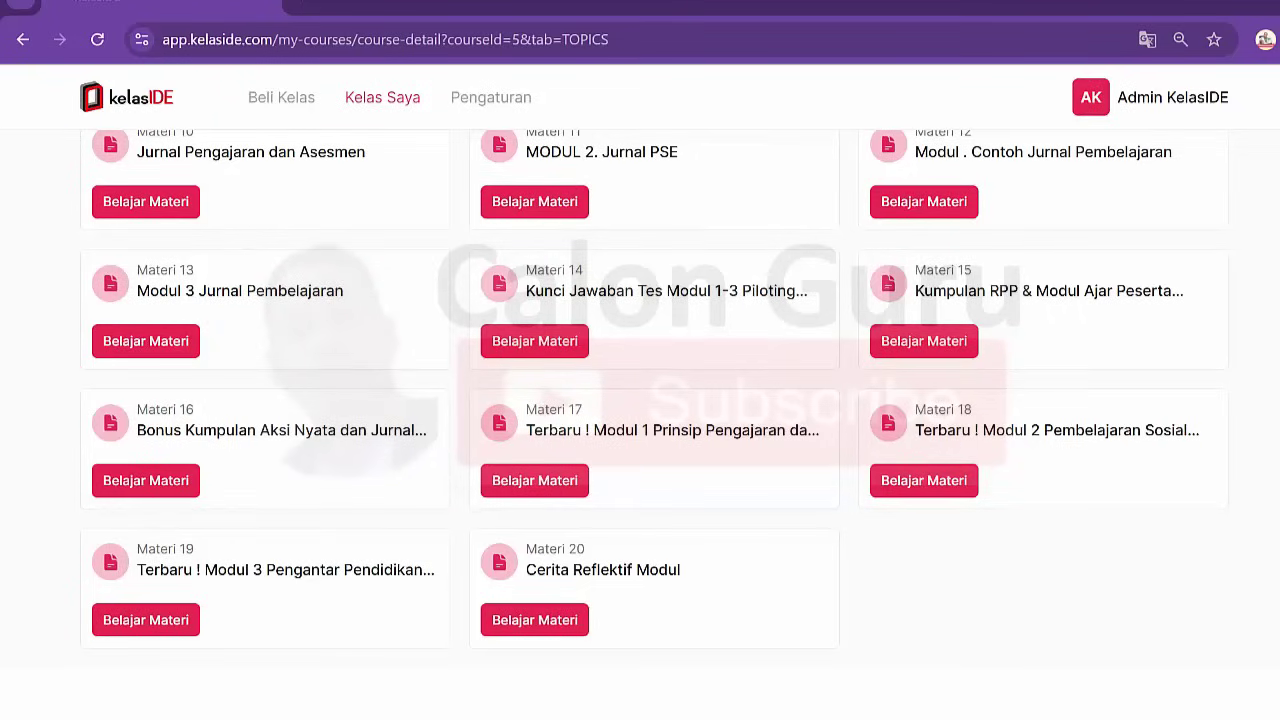
{"action": "scroll", "coordinate": [640, 400], "scroll_direction": "up", "scroll_amount": 5}
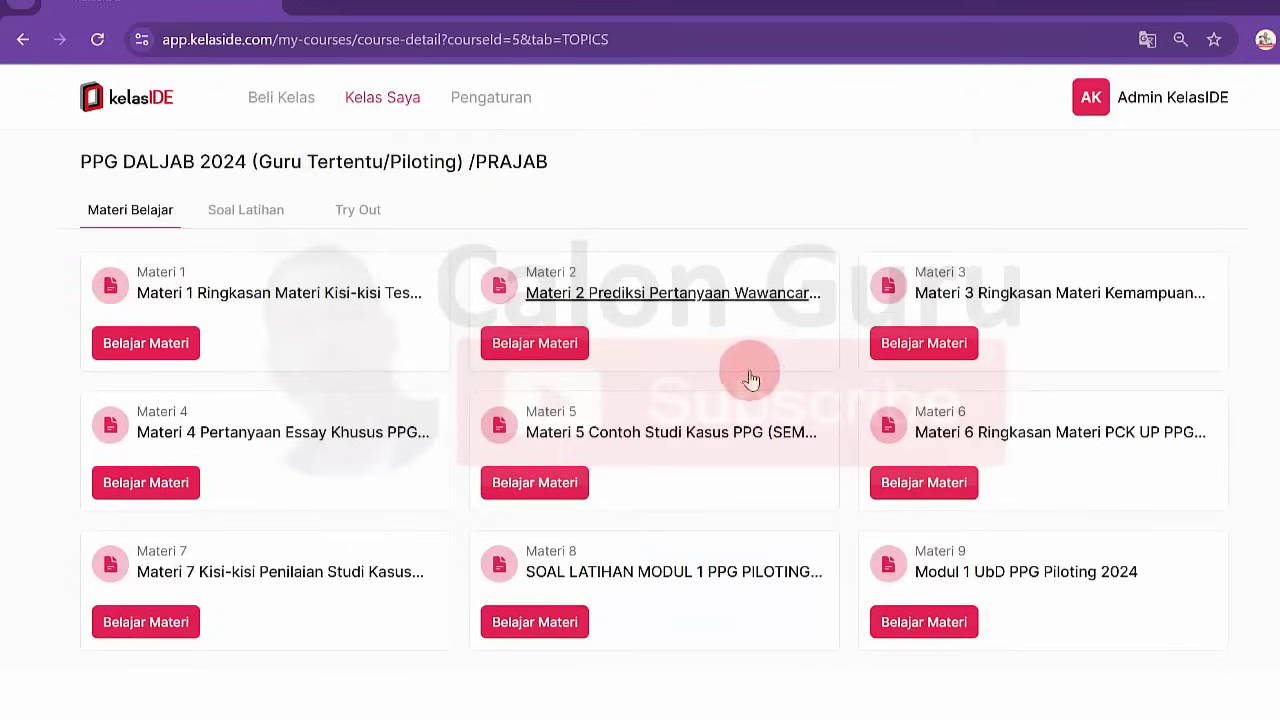
- Look through the practice exercises of the PPG DALJAB 2024 class
{"action": "left_click", "coordinate": [248, 218]}
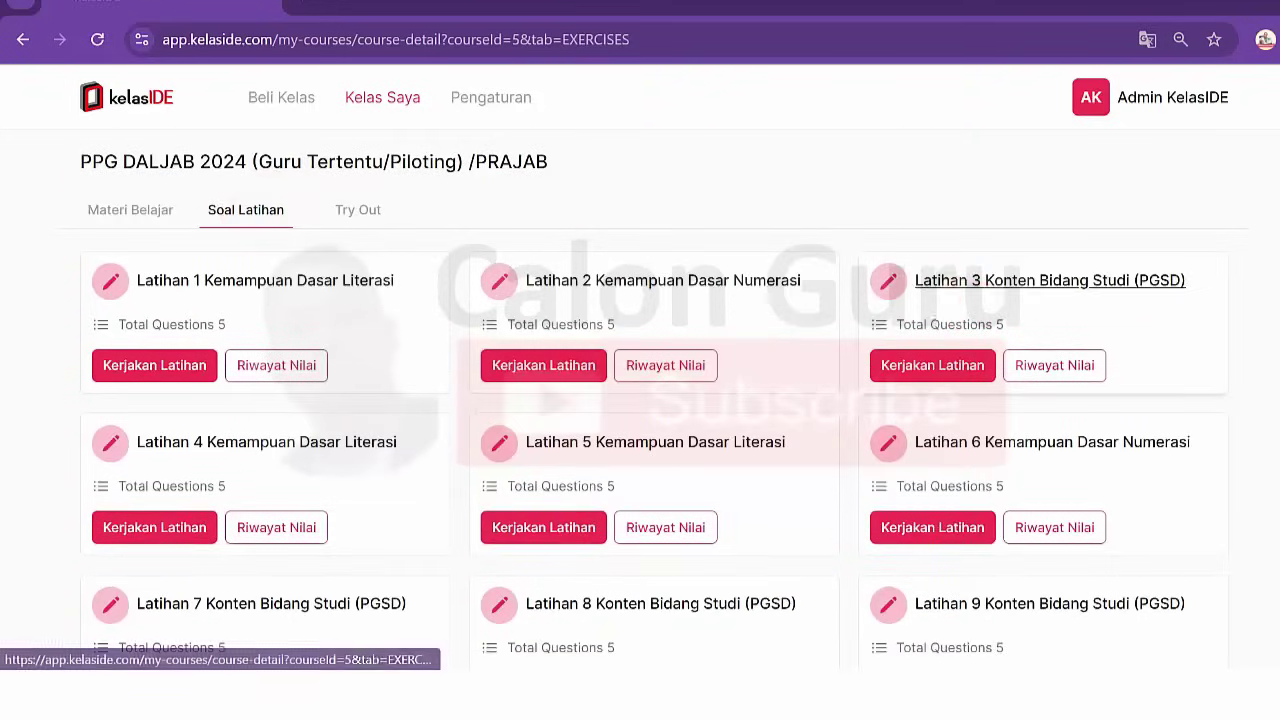
{"action": "scroll", "coordinate": [1000, 300], "scroll_direction": "down", "scroll_amount": 10}
{"action": "scroll", "coordinate": [1000, 300], "scroll_direction": "up", "scroll_amount": 2}
{"action": "scroll", "coordinate": [640, 400], "scroll_direction": "up", "scroll_amount": 6}
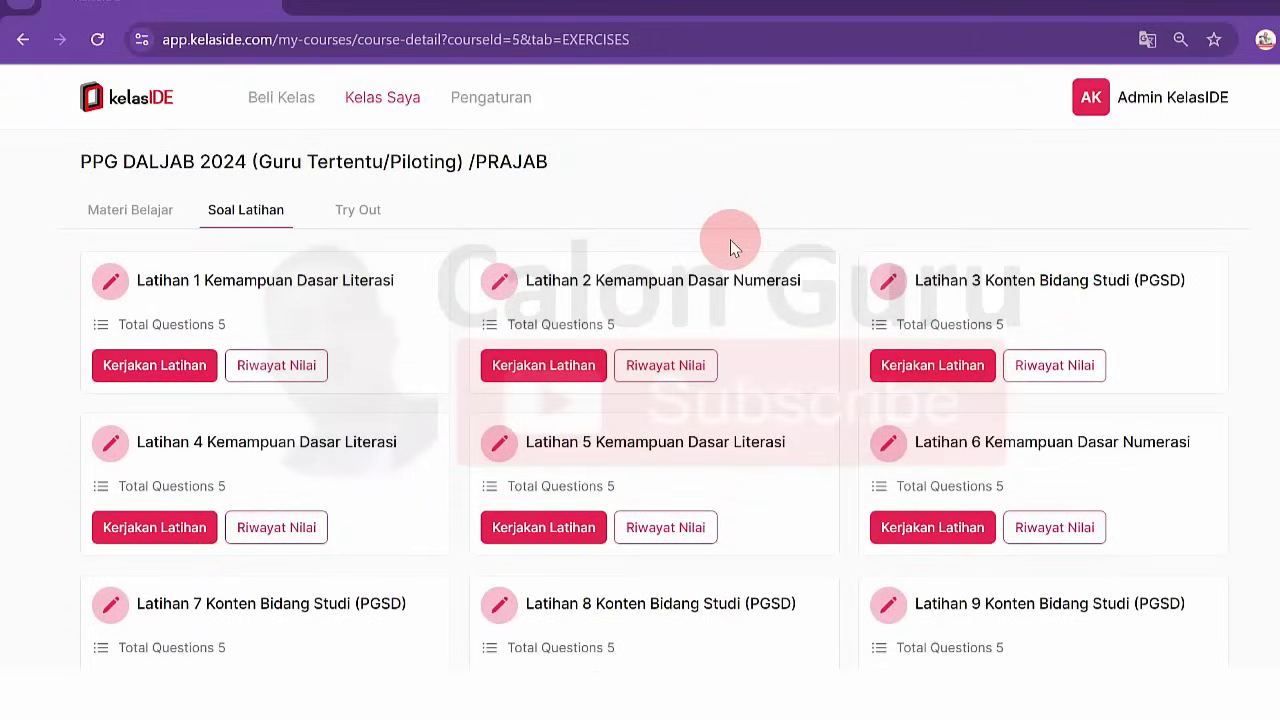
- Start the Tryout 3 UP PCK PPG from the class's tryouts and look over its question numbers
{"action": "left_click", "coordinate": [357, 210]}
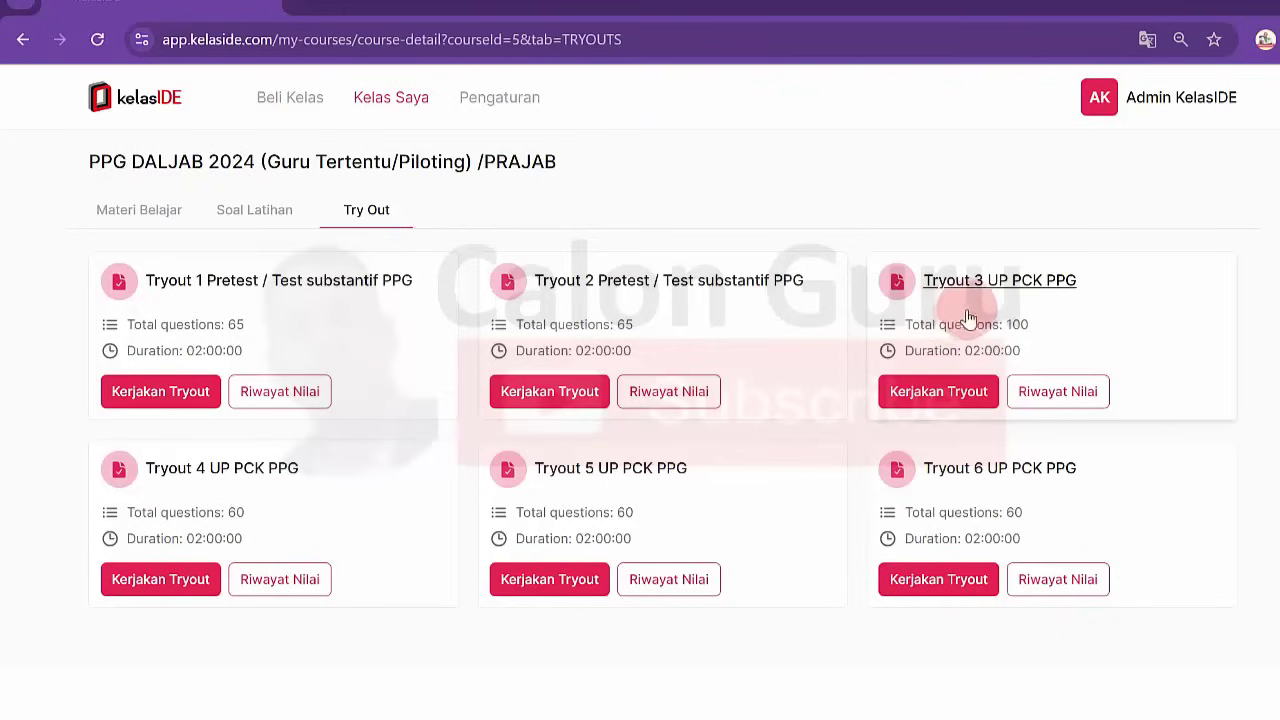
{"action": "left_click", "coordinate": [952, 396]}
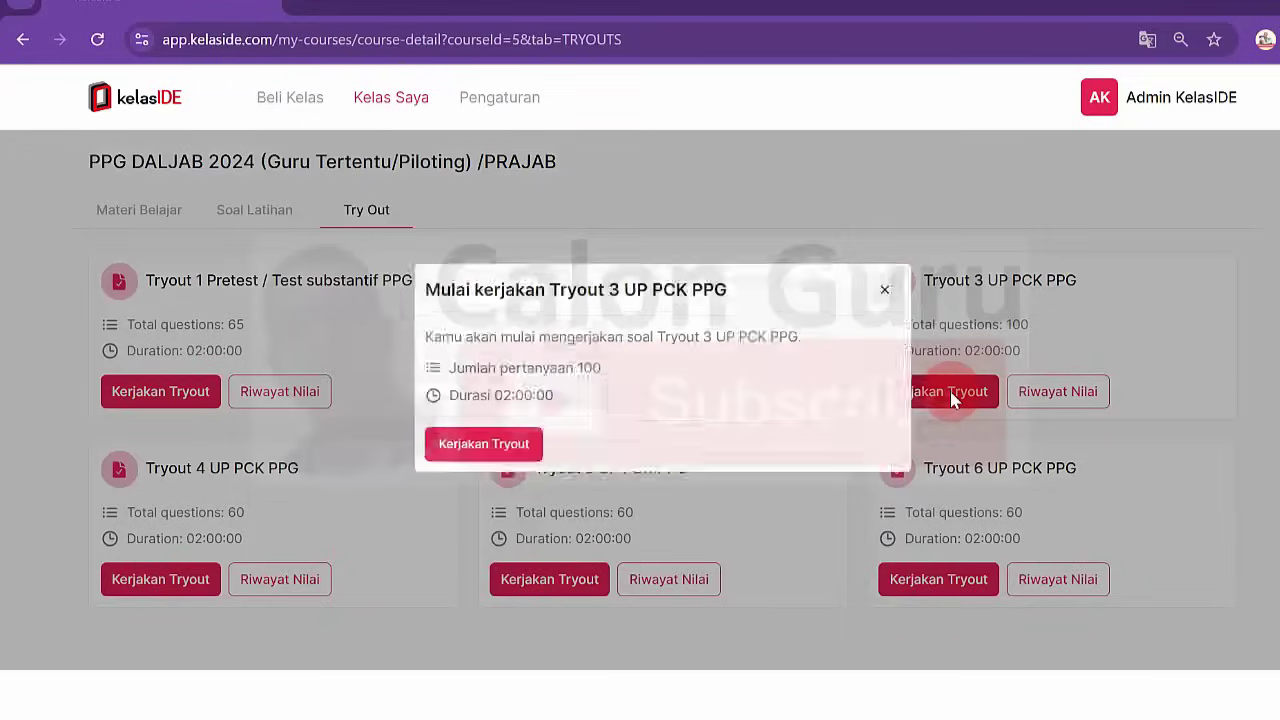
{"action": "left_click", "coordinate": [508, 449]}
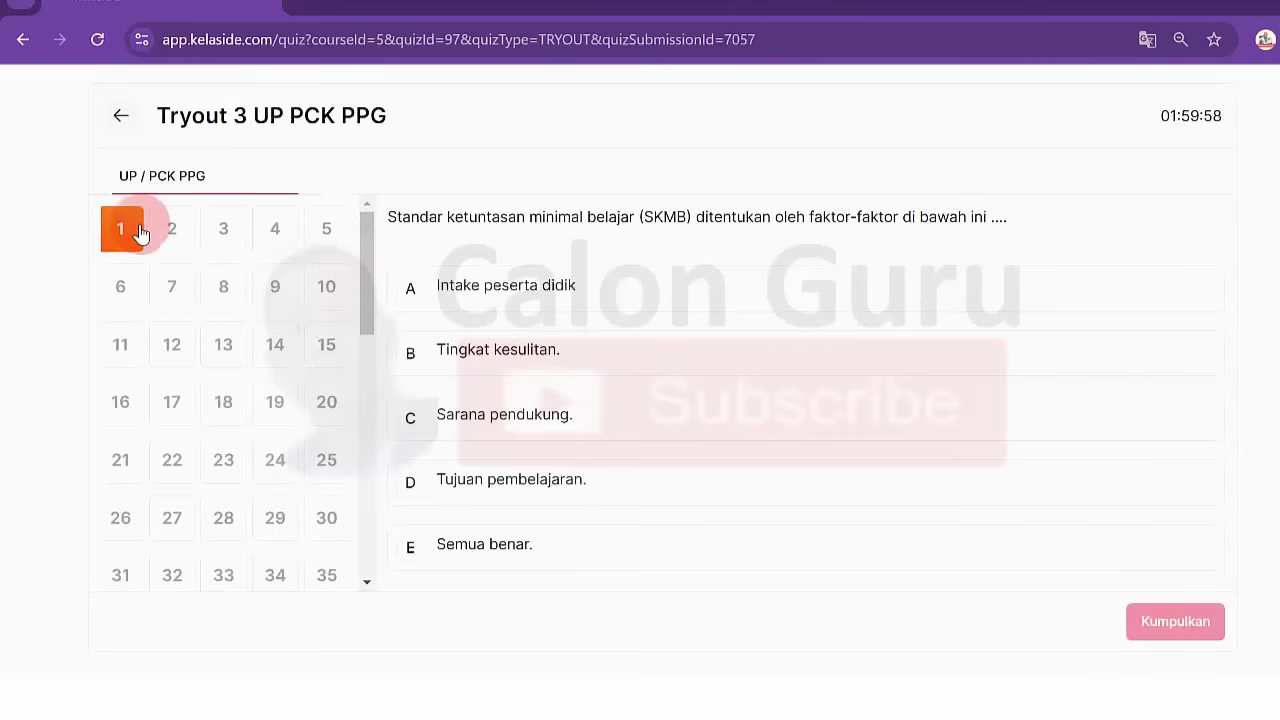
{"action": "left_click_drag", "start_coordinate": [178, 232], "coordinate": [376, 254]}
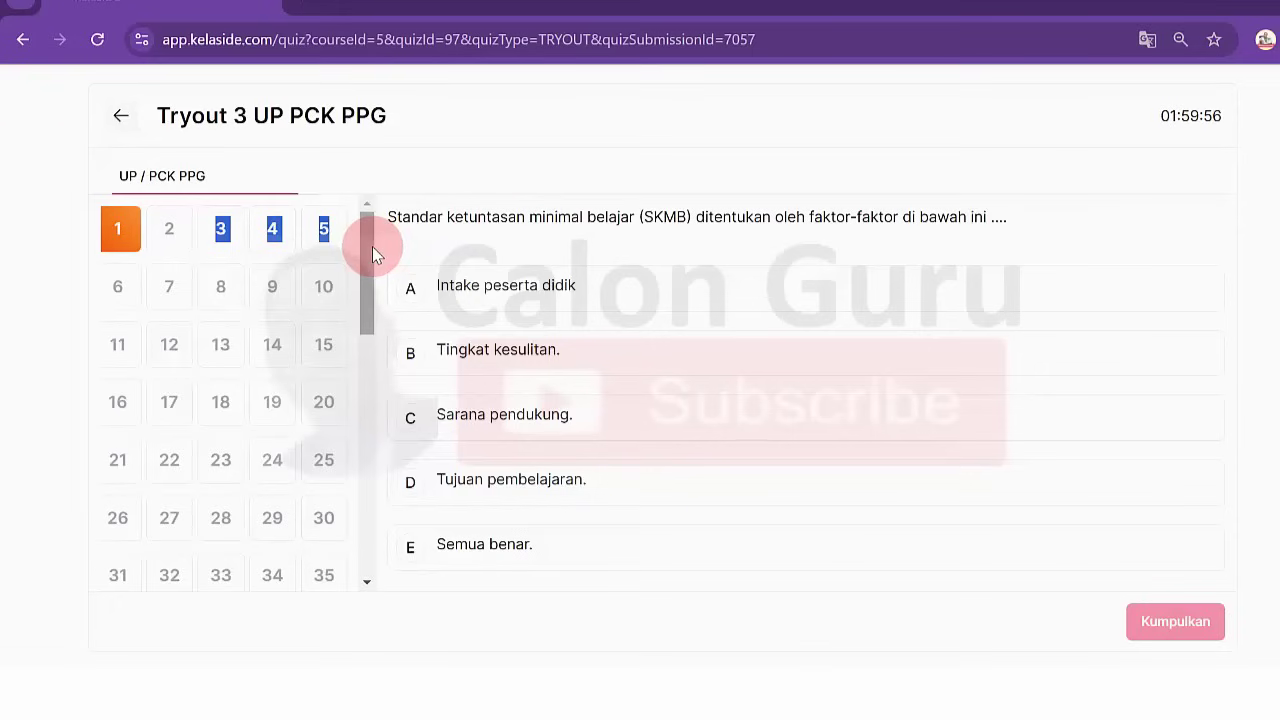
- View question 10 and the remaining question numbers of Tryout 3 UP PCK PPG, and exit the tryout without submitting it
{"action": "left_click", "coordinate": [330, 279]}
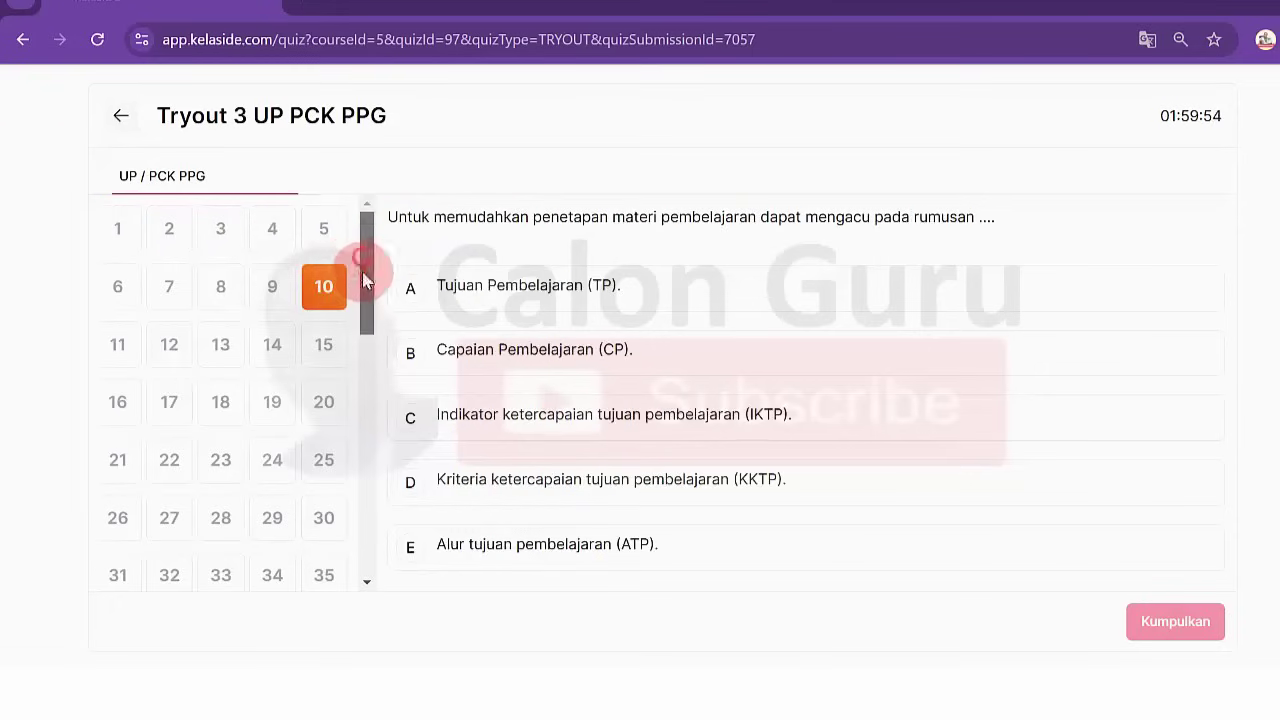
{"action": "left_click_drag", "start_coordinate": [363, 280], "coordinate": [366, 609]}
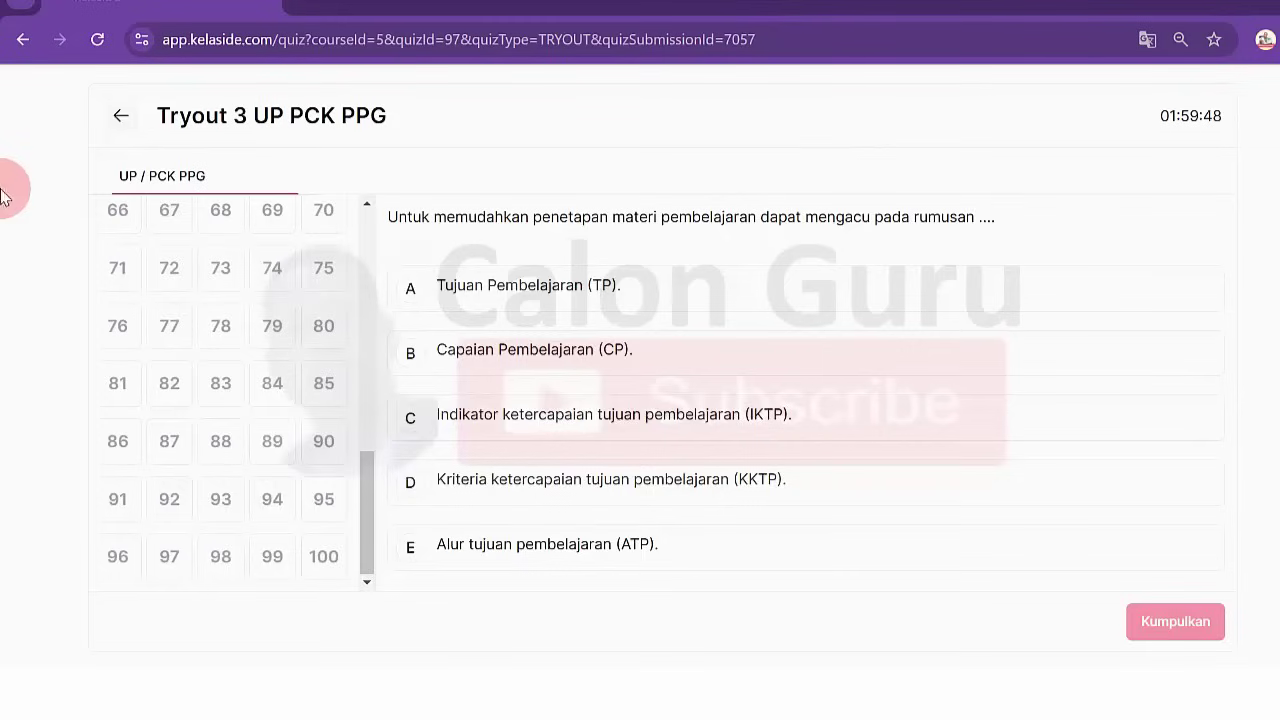
{"action": "left_click", "coordinate": [120, 116]}
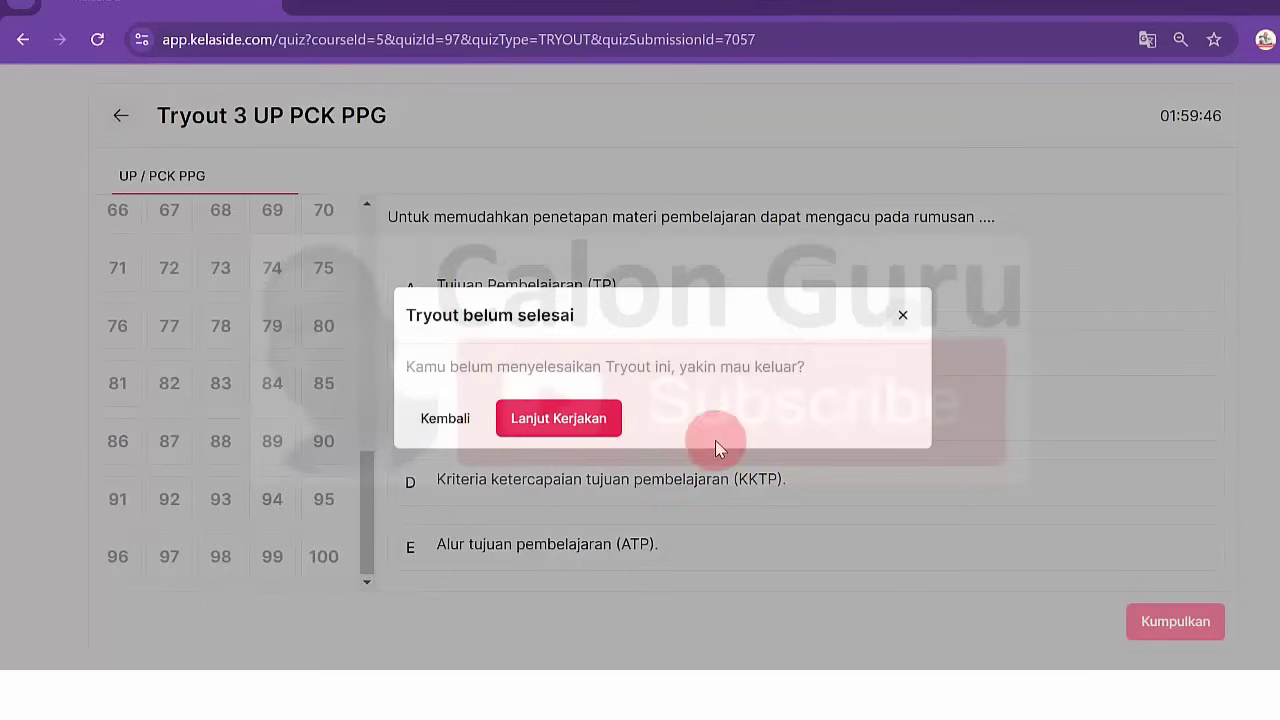
{"action": "left_click", "coordinate": [432, 420]}
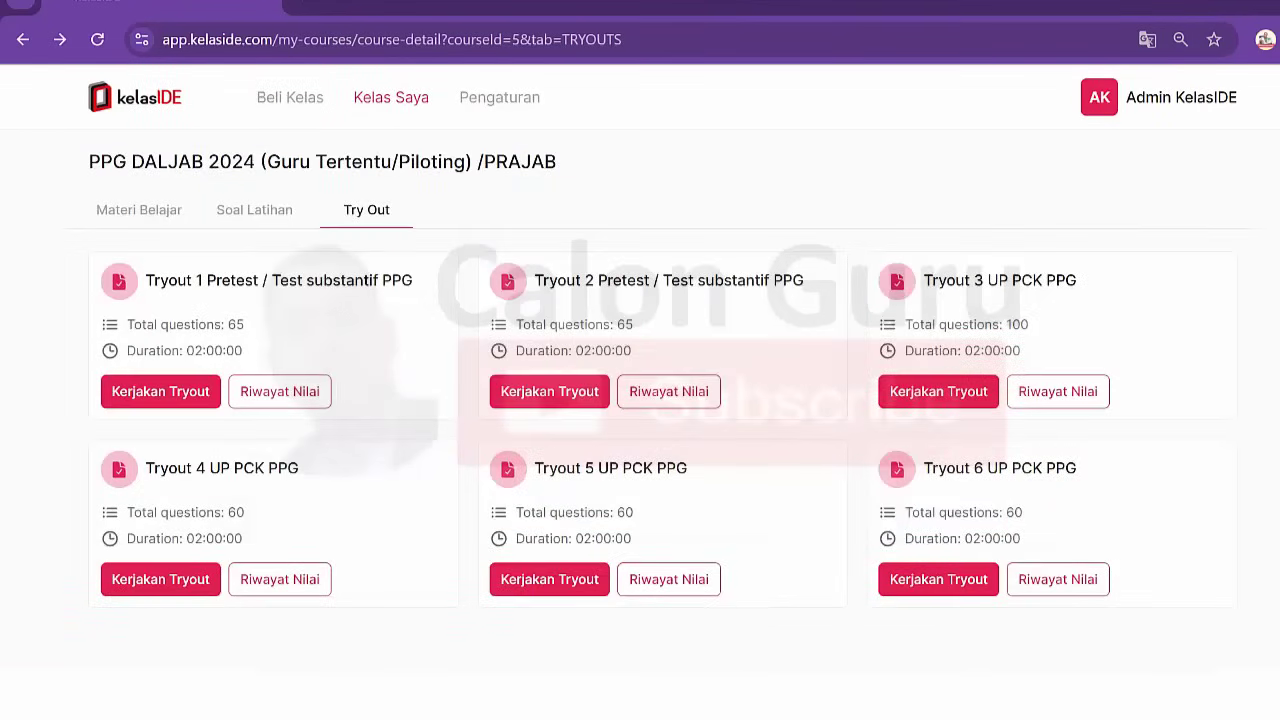
- Check the start details of Tryout 5 UP PCK PPG without starting it
{"action": "left_click", "coordinate": [583, 578]}
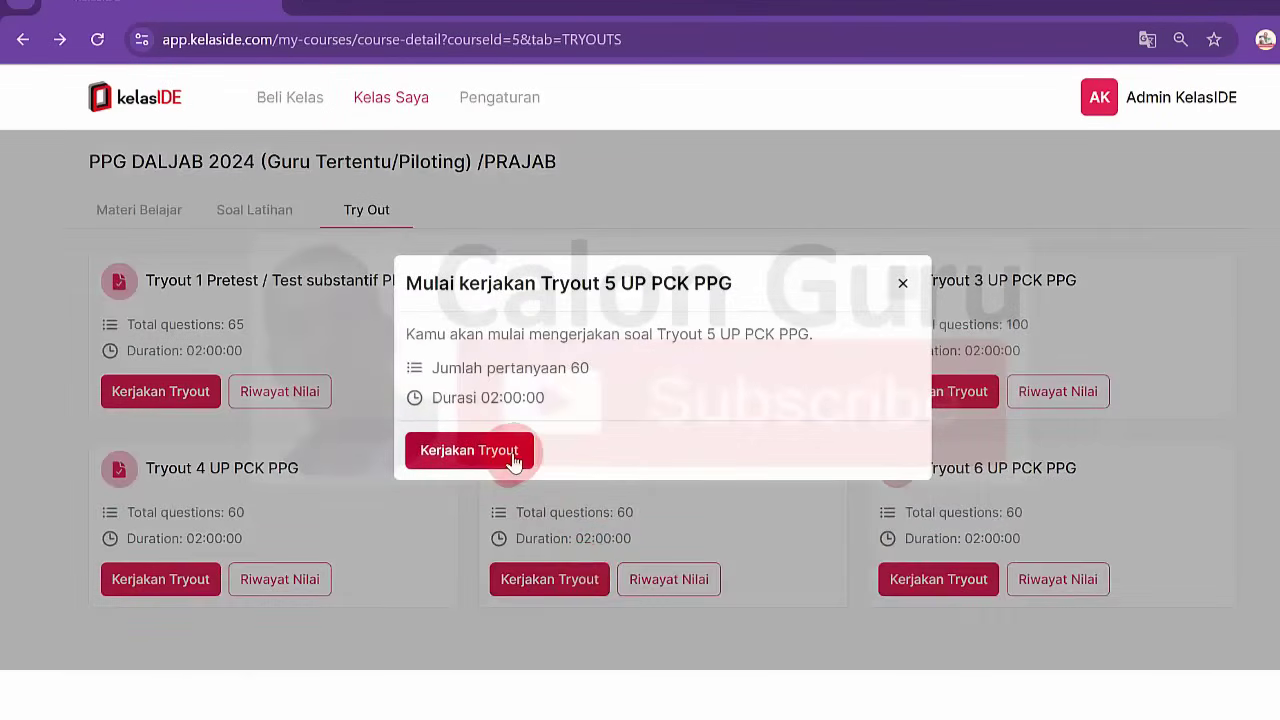
{"action": "left_click", "coordinate": [903, 284]}
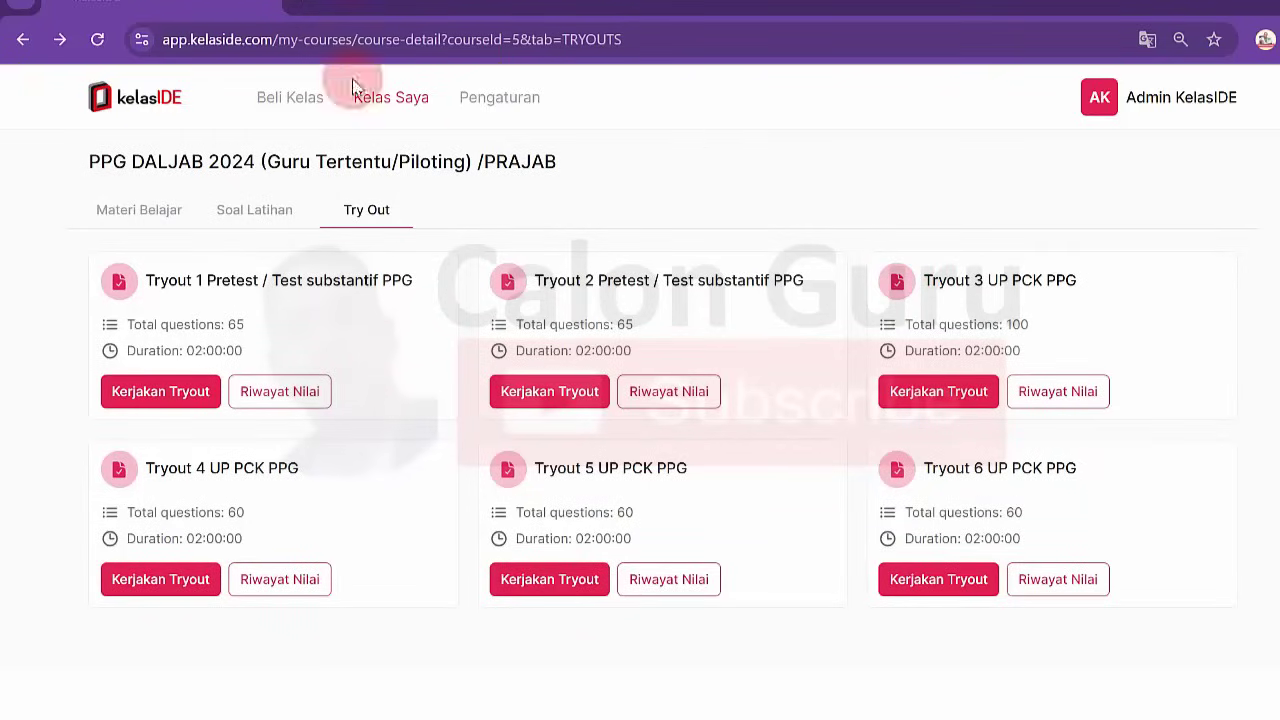
- Open the kelaside.com website in a separate browser tab
{"action": "left_click", "coordinate": [305, 6]}
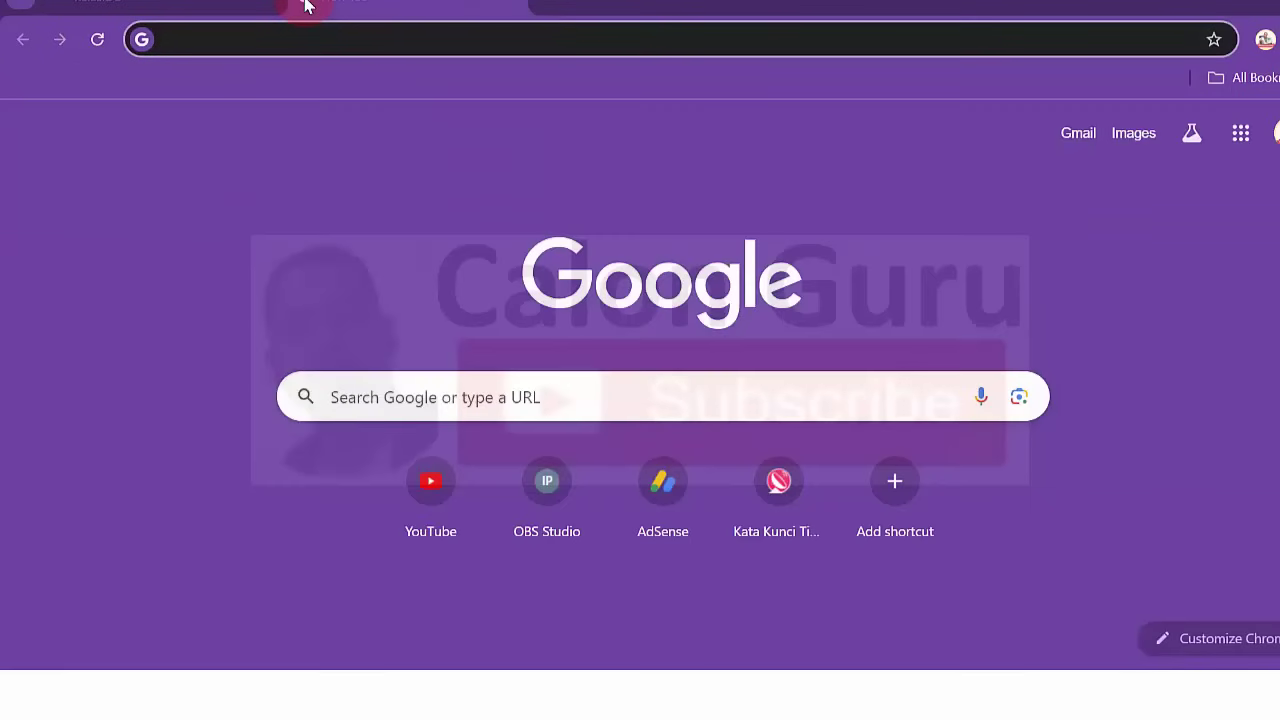
{"action": "type", "text": "kelas"}
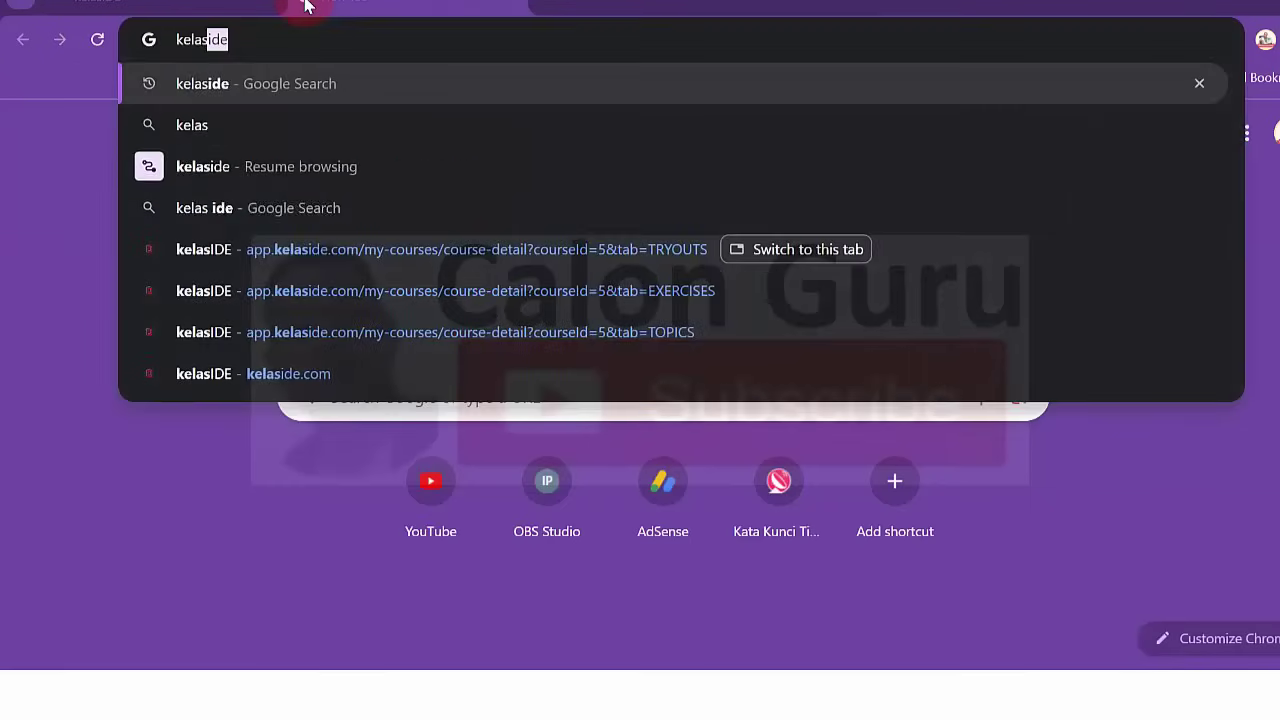
{"action": "type", "text": "ide"}
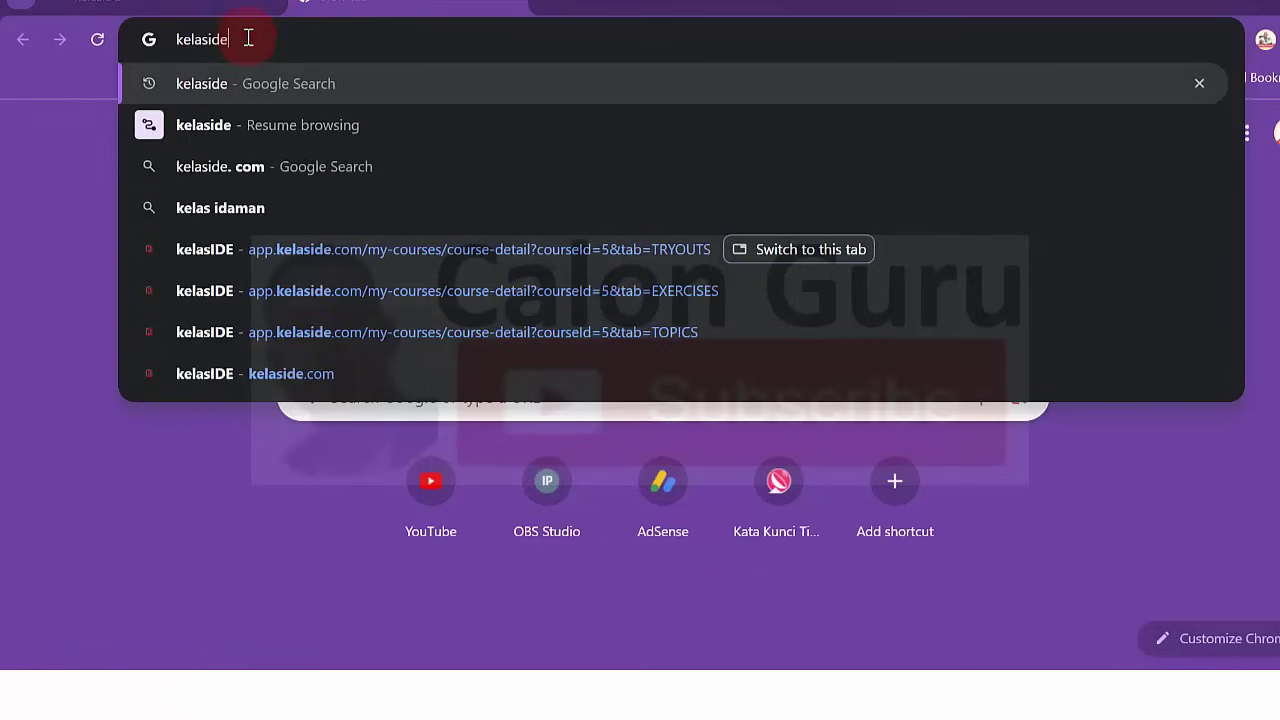
{"action": "type", "text": ".com"}
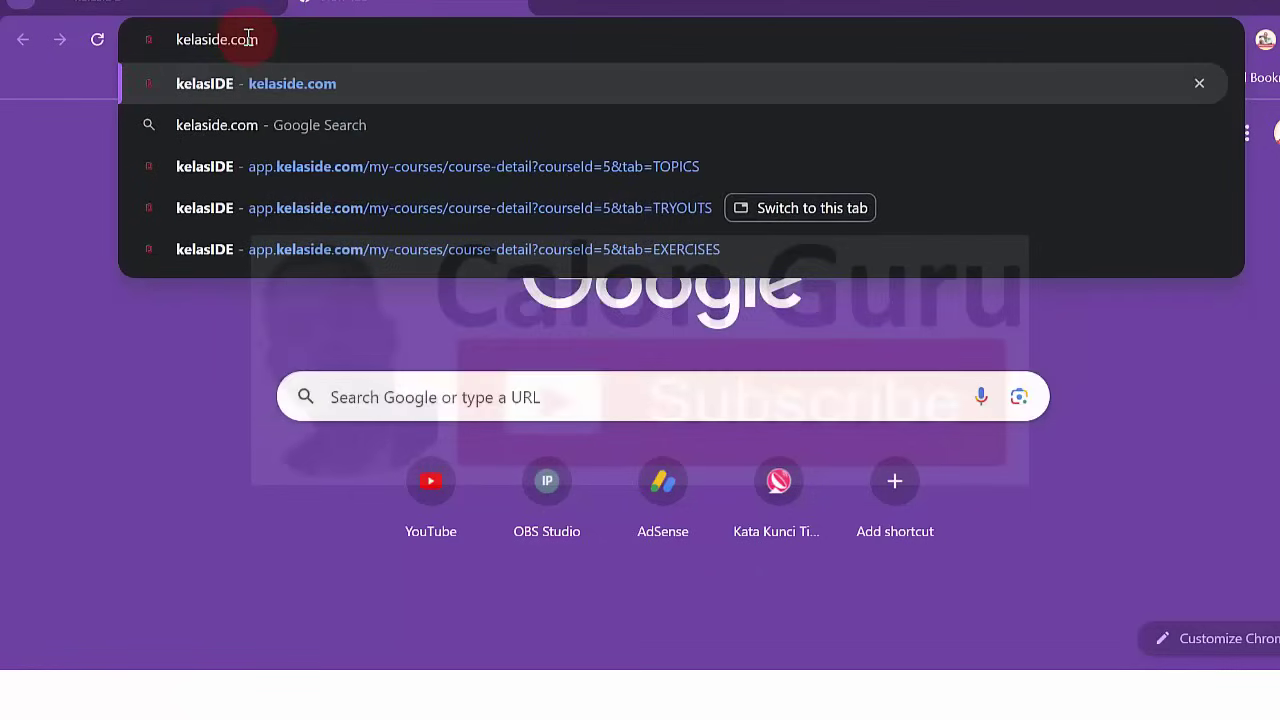
{"action": "key", "text": "Return"}
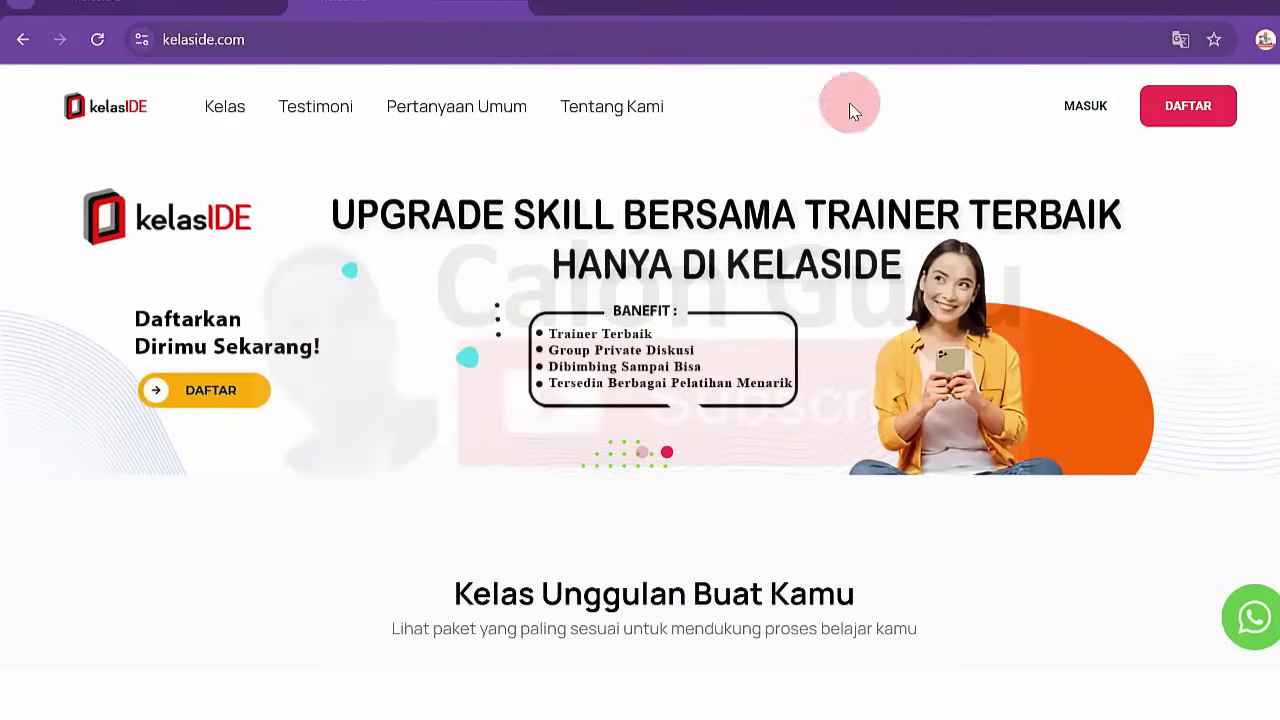
- Open the KelasIDE new account registration form and go through its name, email, password and password confirmation fields
{"action": "left_click", "coordinate": [763, 5]}
{"action": "left_click", "coordinate": [73, 240]}
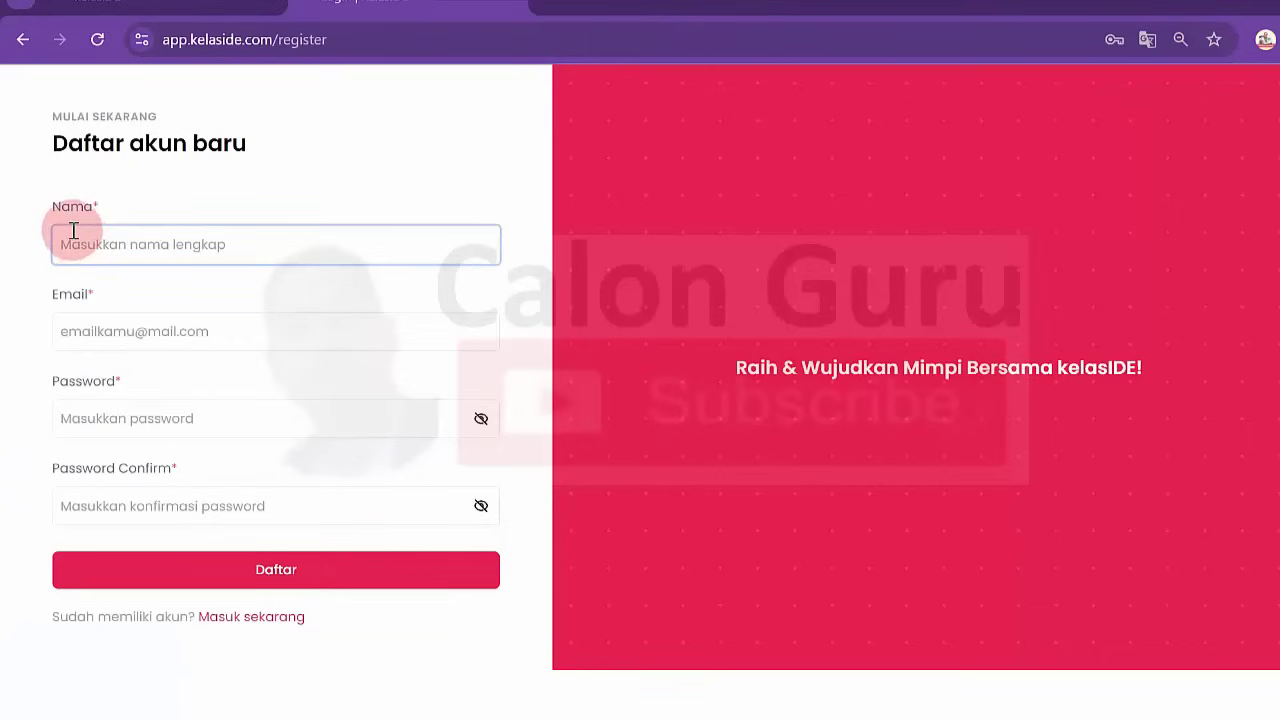
{"action": "left_click", "coordinate": [60, 337]}
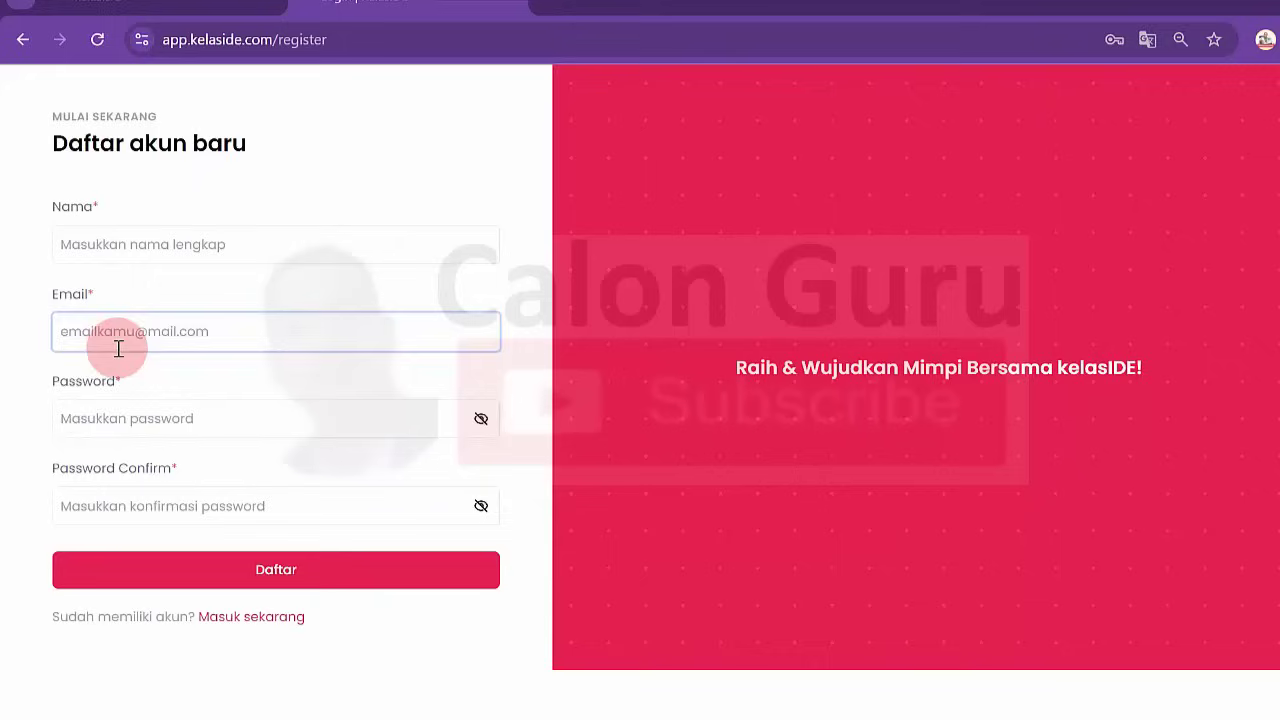
{"action": "left_click", "coordinate": [108, 416]}
{"action": "left_click", "coordinate": [168, 498]}
{"action": "left_click", "coordinate": [284, 566]}
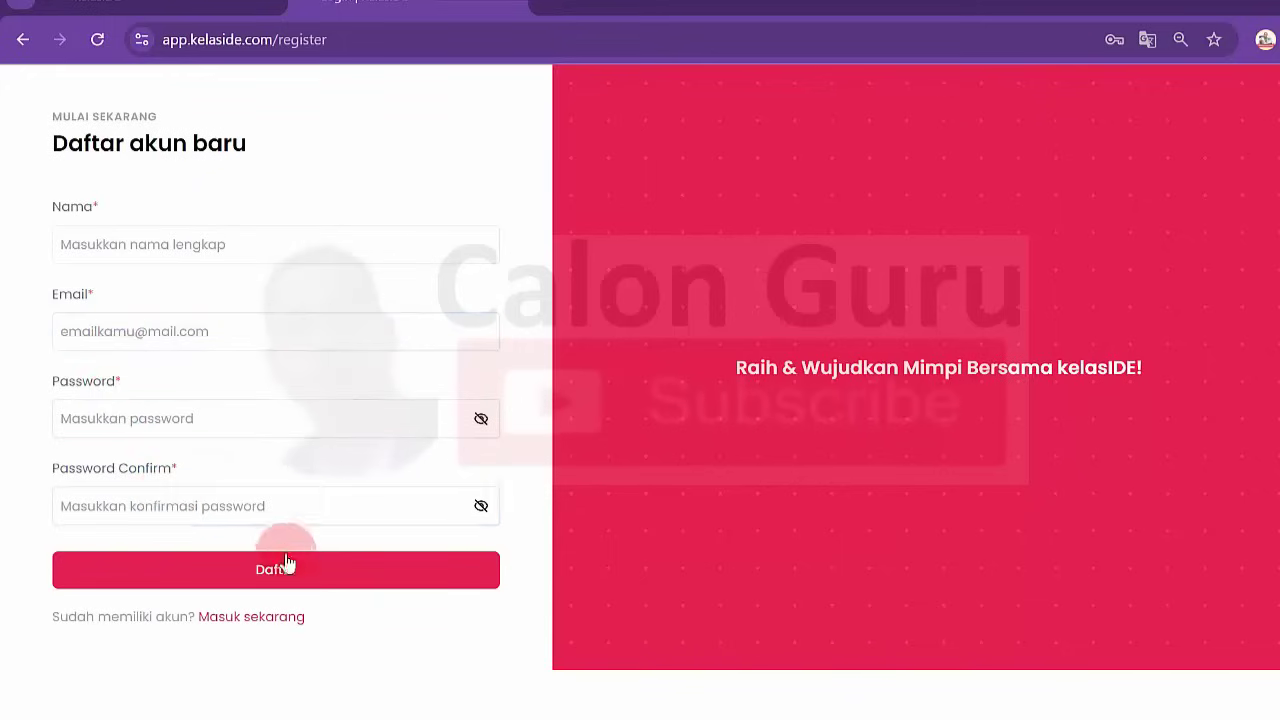
- Switch to the signed-in KelasIDE account and open the PPG DALJAB 2024 (Guru Tertentu/Piloting) /PRAJAB class from the classes for sale
{"action": "left_click", "coordinate": [757, 3]}
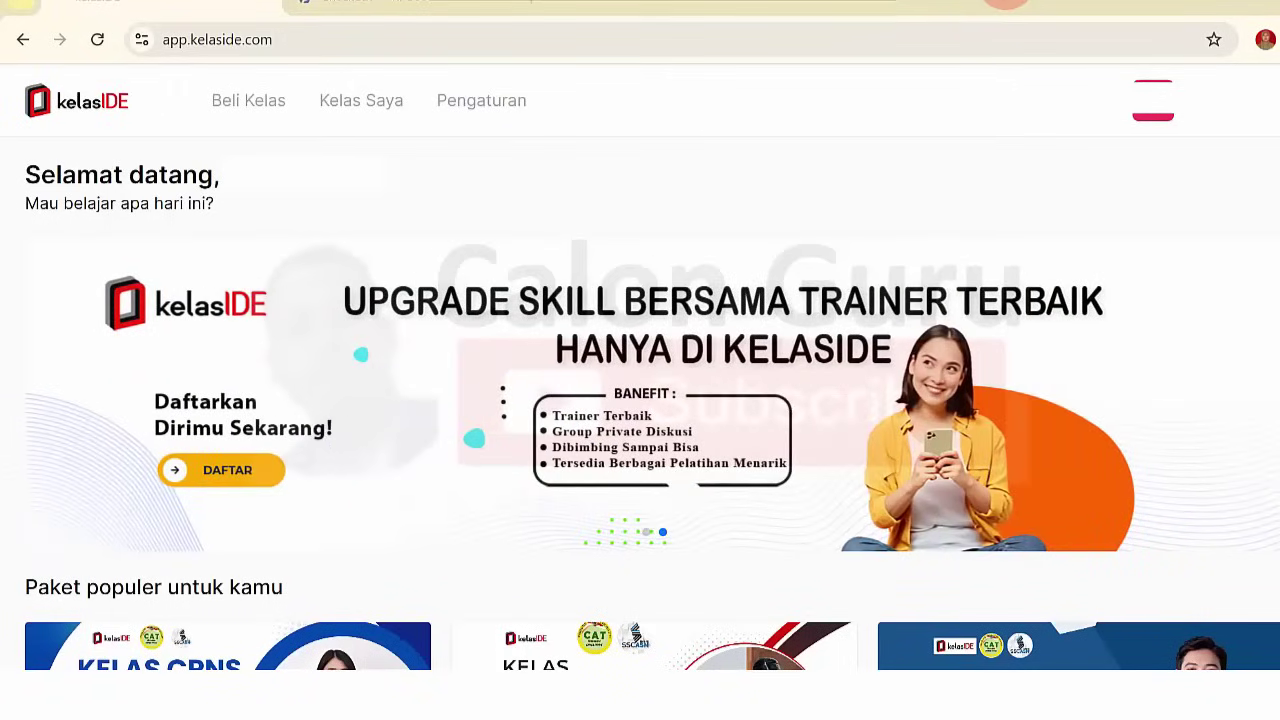
{"action": "left_click", "coordinate": [246, 101]}
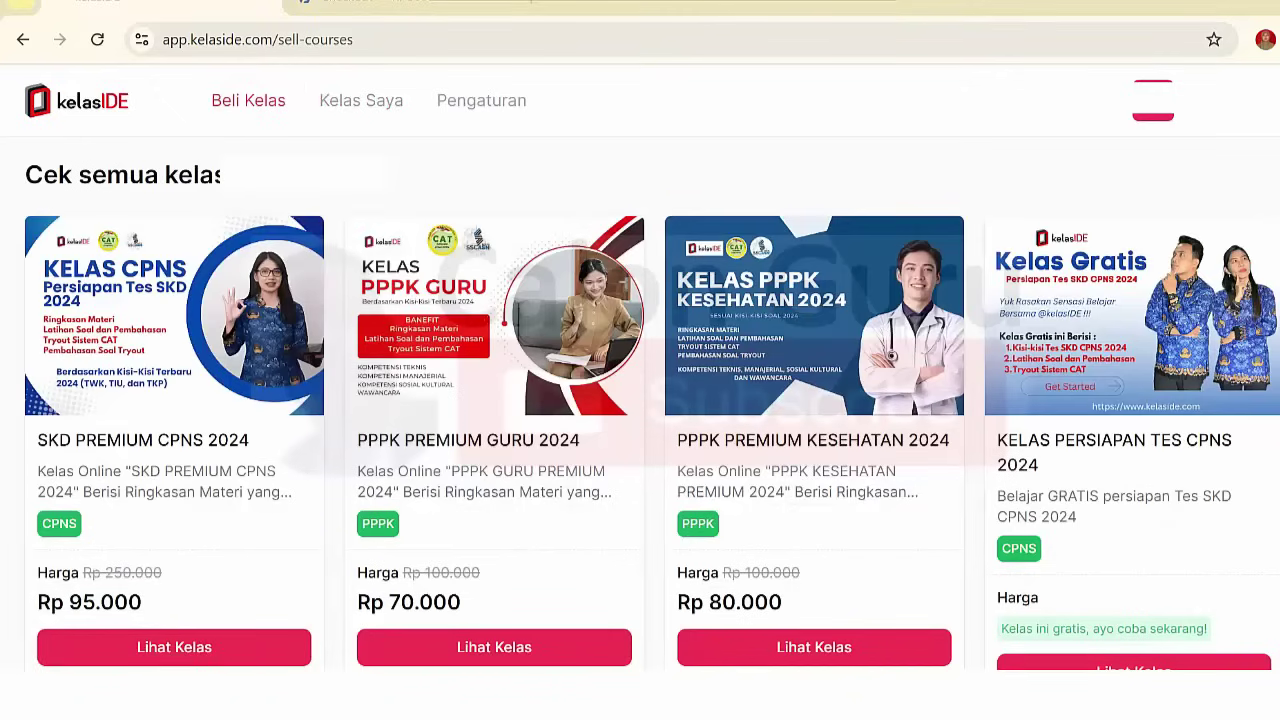
{"action": "scroll", "coordinate": [371, 186], "scroll_direction": "down", "scroll_amount": 5}
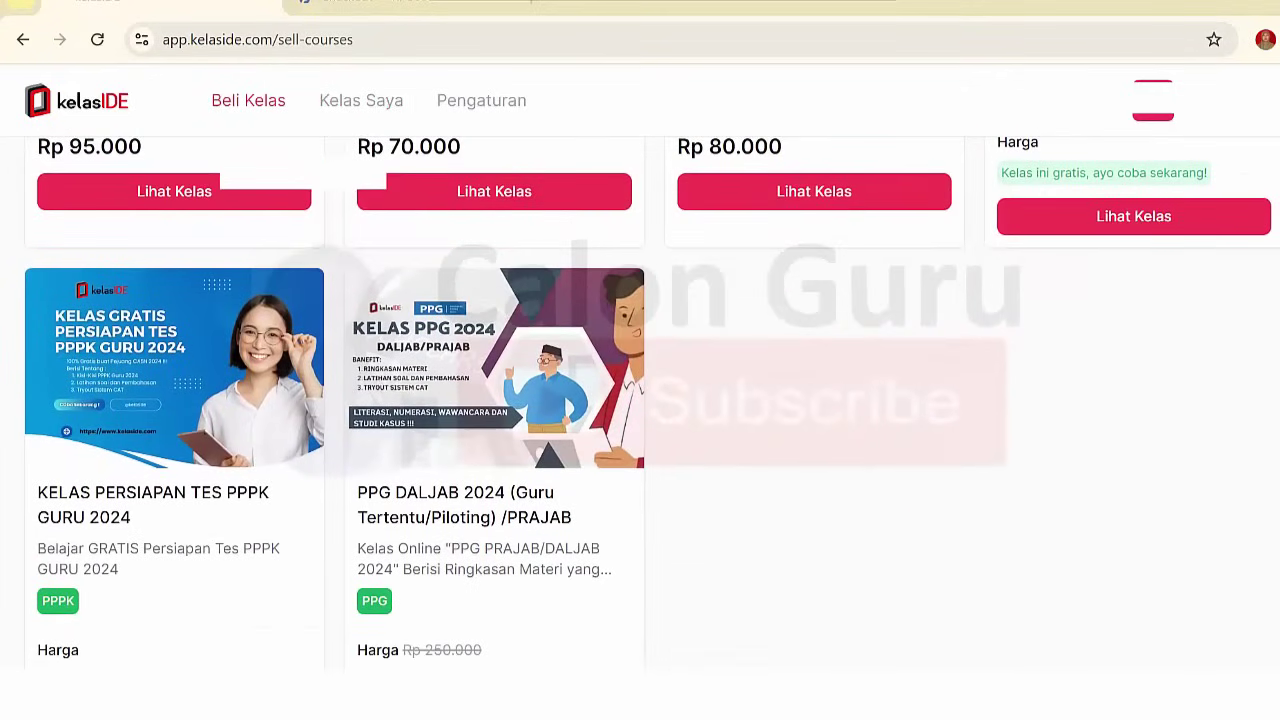
{"action": "scroll", "coordinate": [572, 648], "scroll_direction": "down", "scroll_amount": 1}
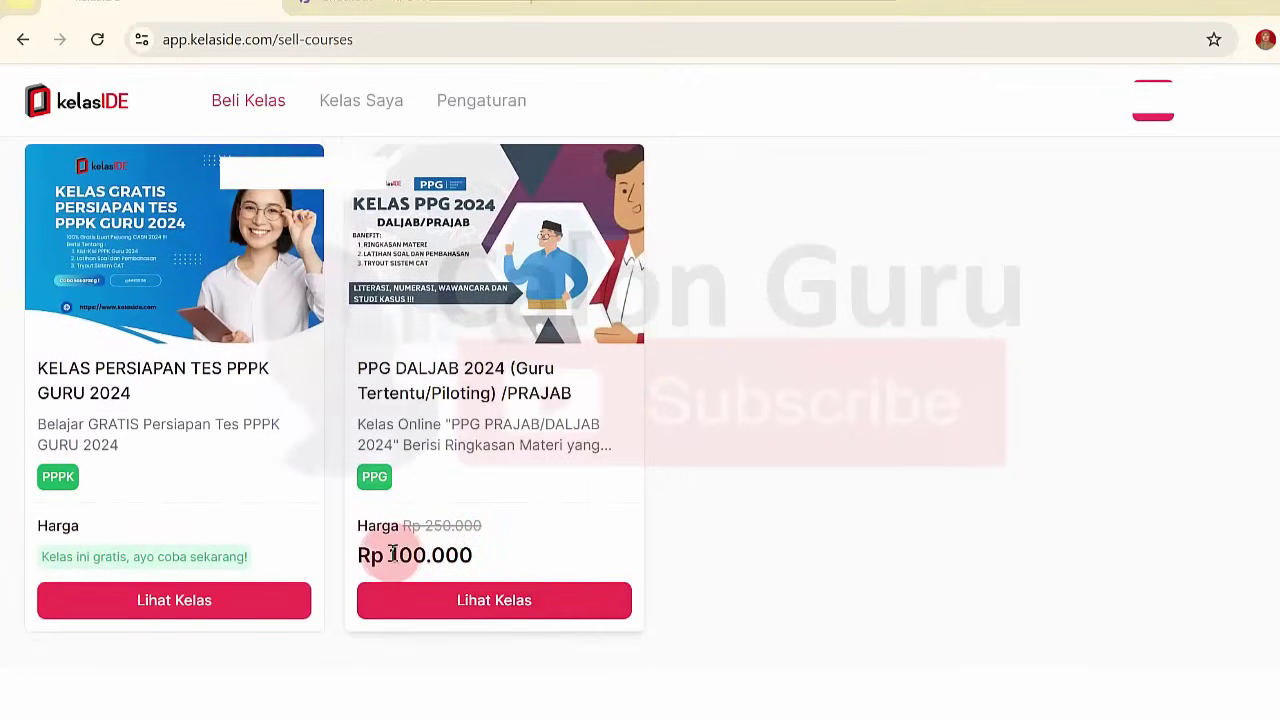
{"action": "left_click", "coordinate": [468, 595]}
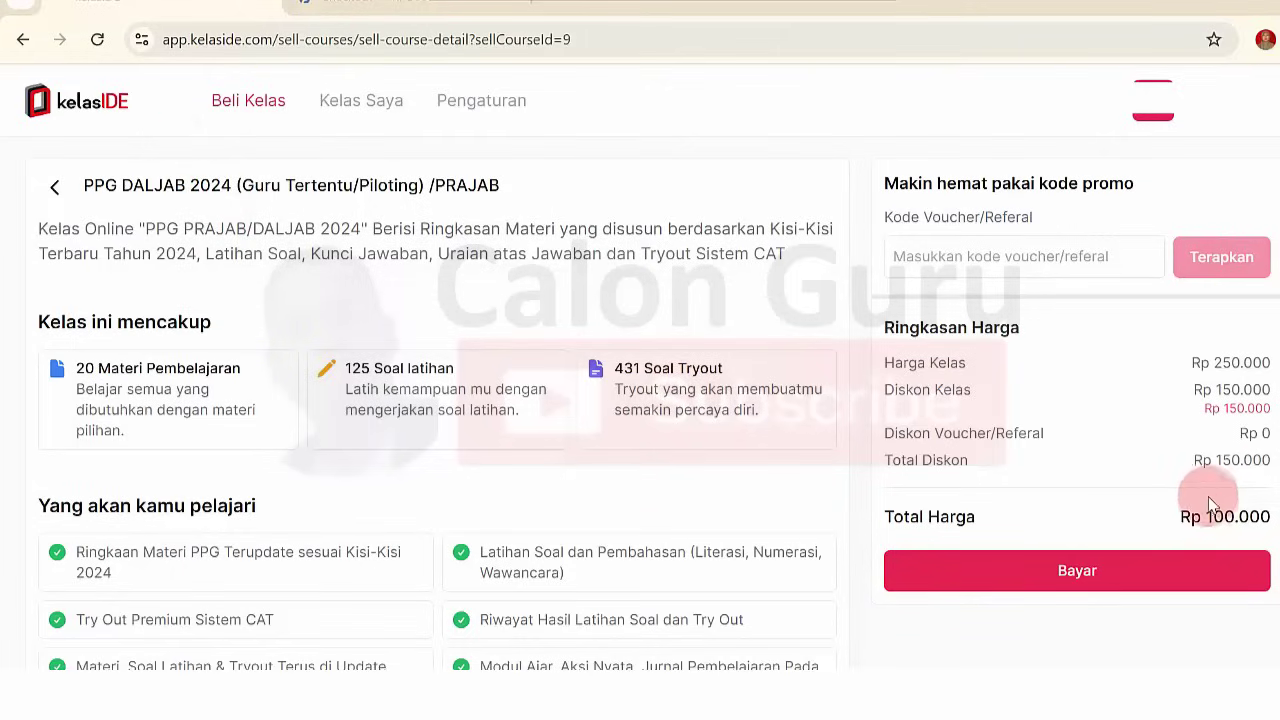
- Apply the voucher code CALONGURU to the class purchase and check the total price
{"action": "left_click_drag", "start_coordinate": [1209, 513], "coordinate": [1263, 515]}
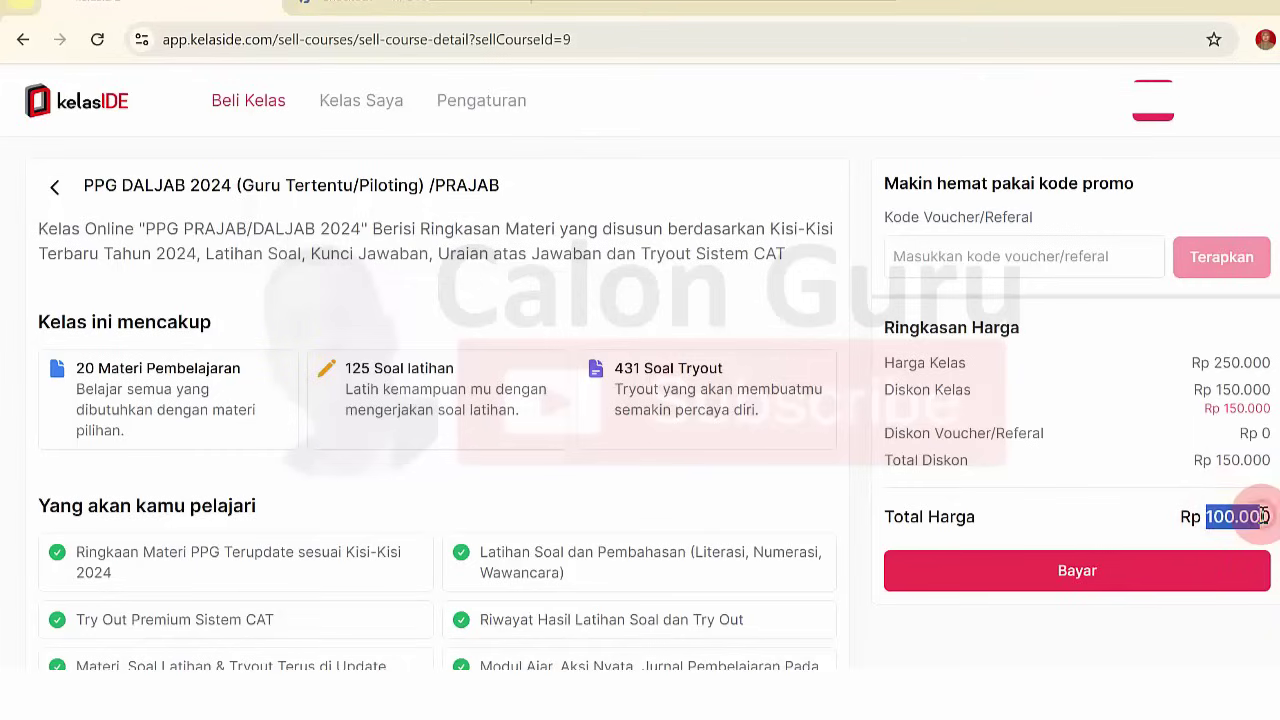
{"action": "left_click", "coordinate": [1263, 515]}
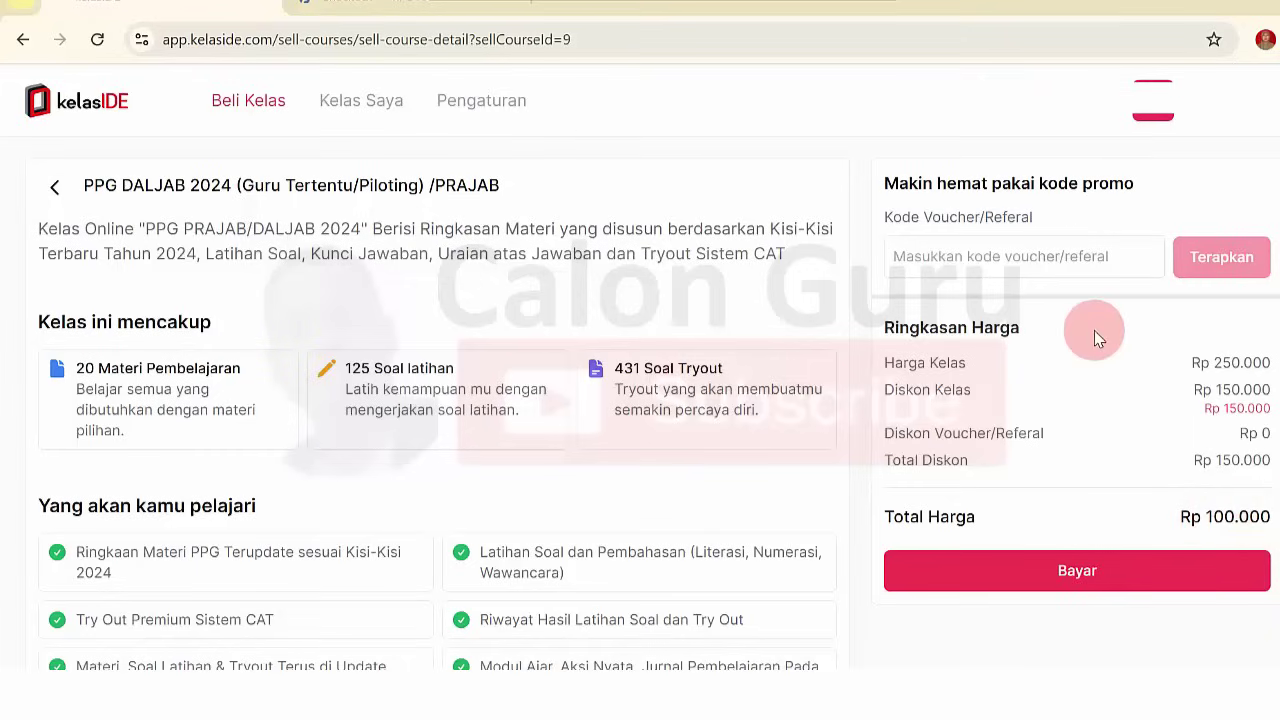
{"action": "left_click", "coordinate": [1020, 258]}
{"action": "key", "text": "Caps_Lock"}
{"action": "type", "text": "CALONGURU"}
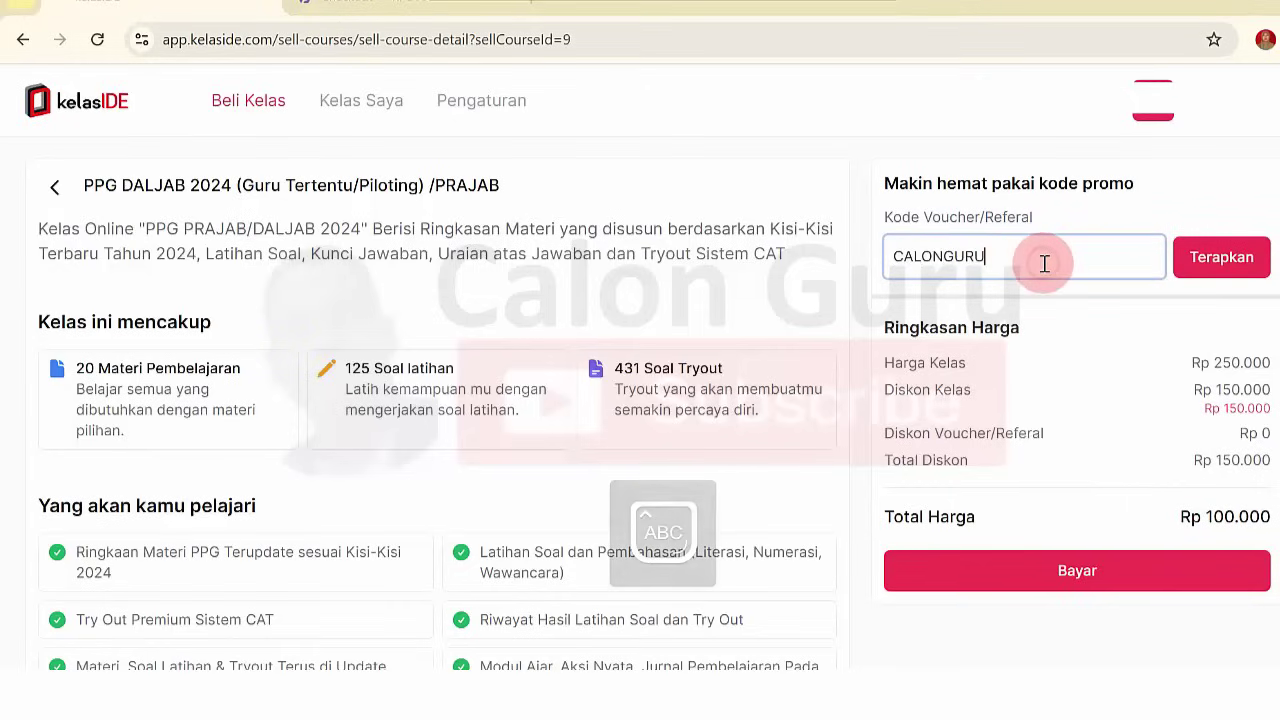
{"action": "left_click", "coordinate": [1222, 258]}
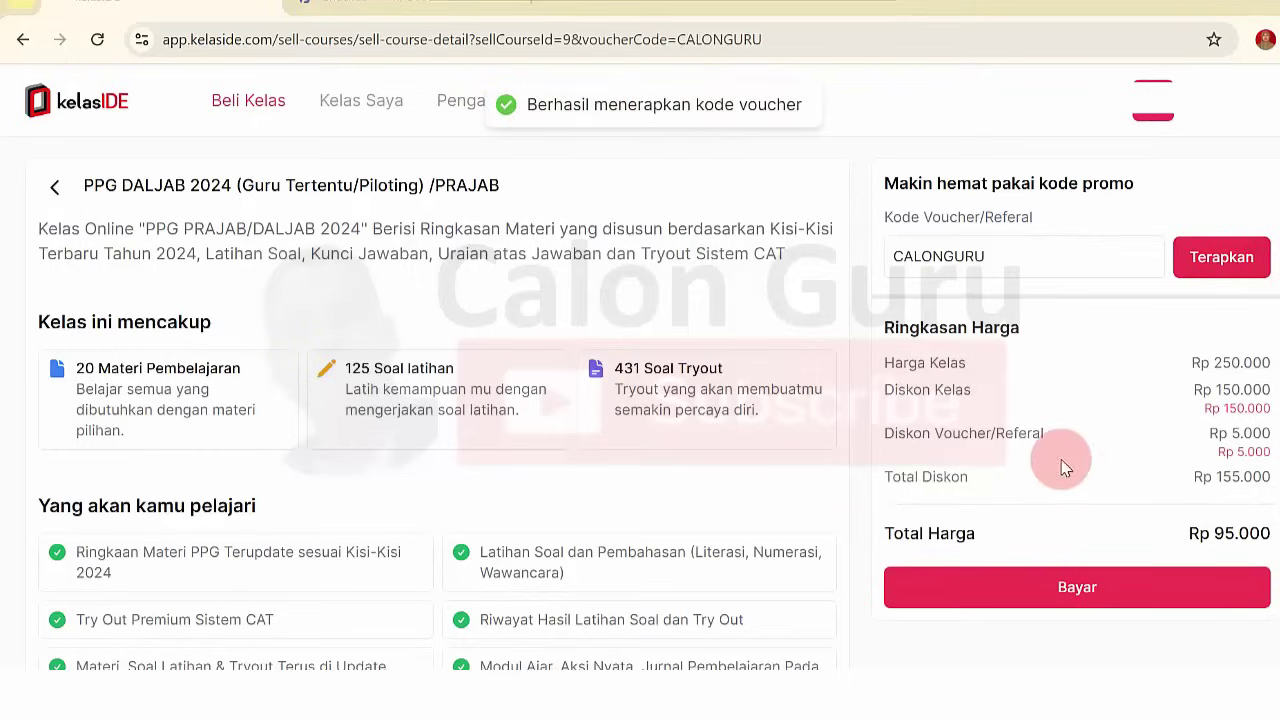
{"action": "left_click_drag", "start_coordinate": [1216, 533], "coordinate": [1262, 533]}
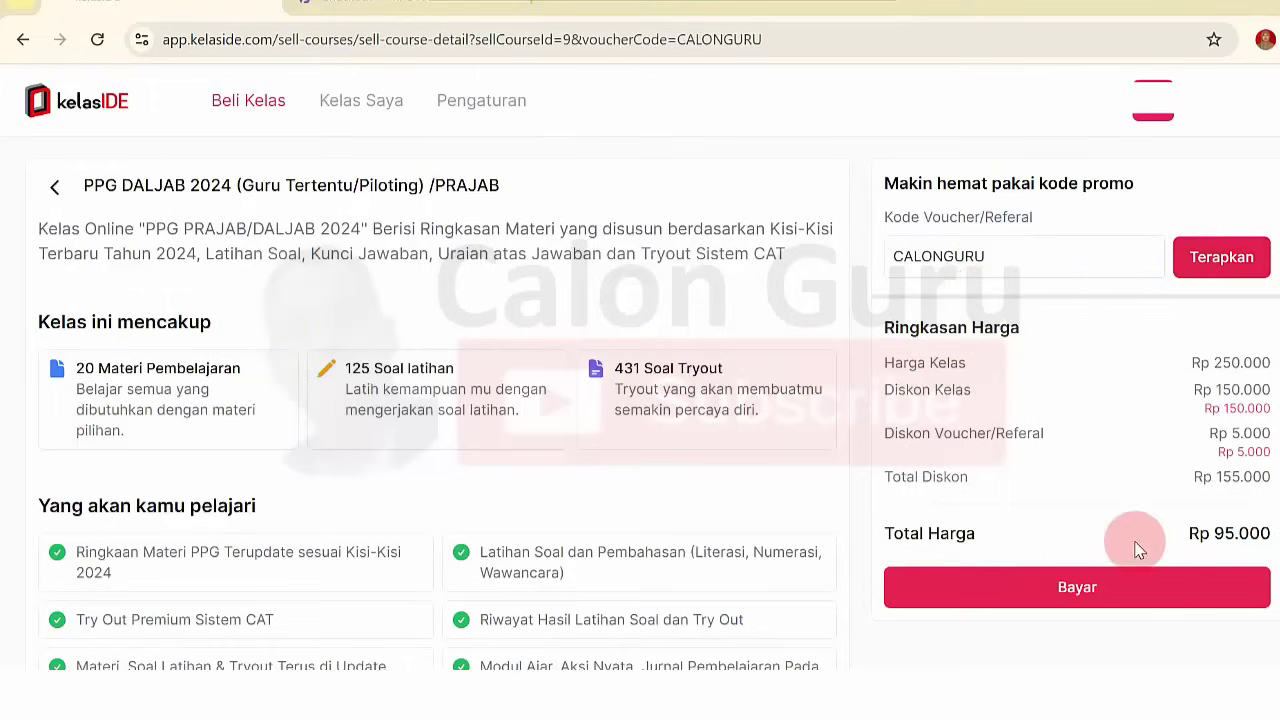
- Proceed to payment for the class, check the amount due and expand the QR payment method
{"action": "left_click", "coordinate": [1100, 588]}
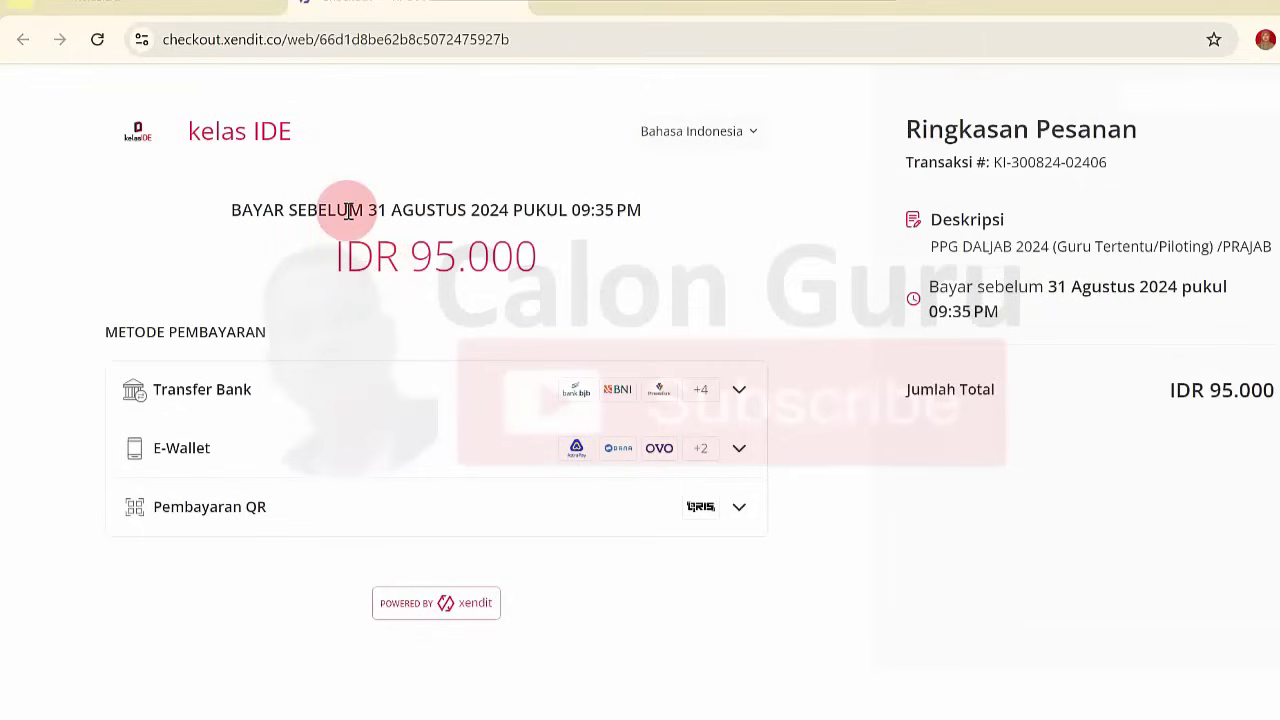
{"action": "left_click_drag", "start_coordinate": [412, 253], "coordinate": [571, 258]}
{"action": "left_click", "coordinate": [571, 258]}
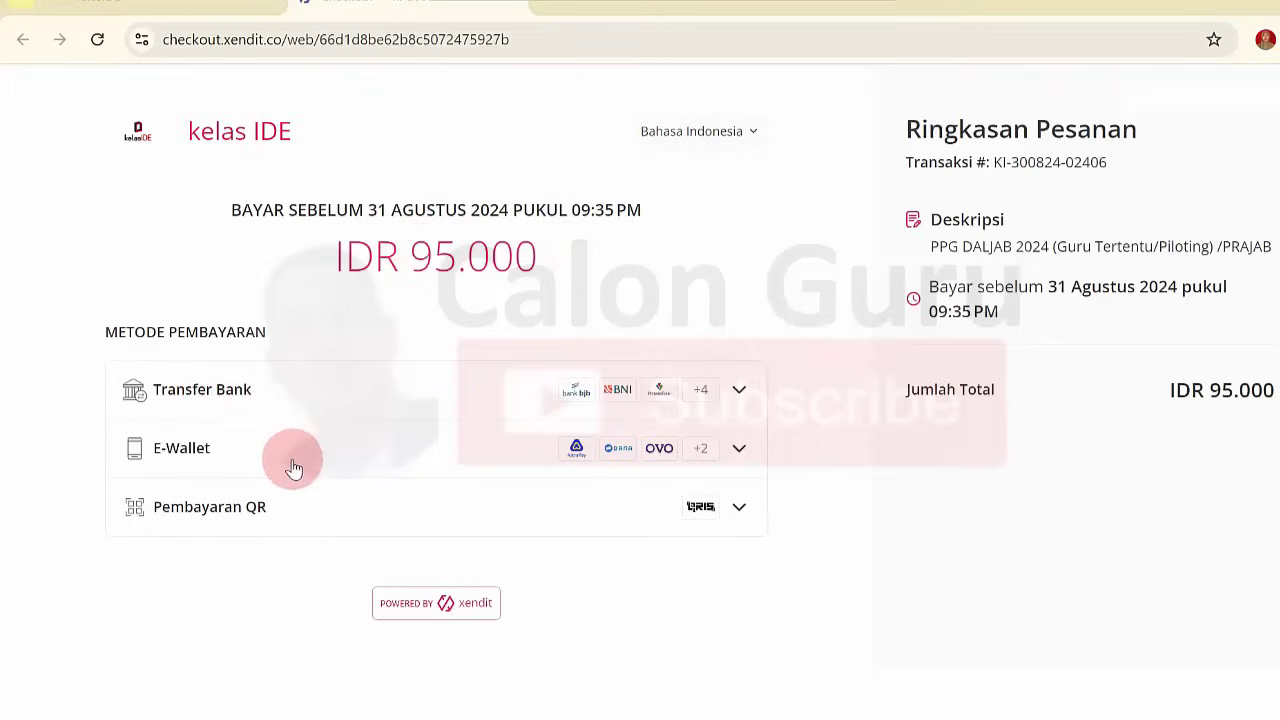
{"action": "left_click", "coordinate": [738, 509]}
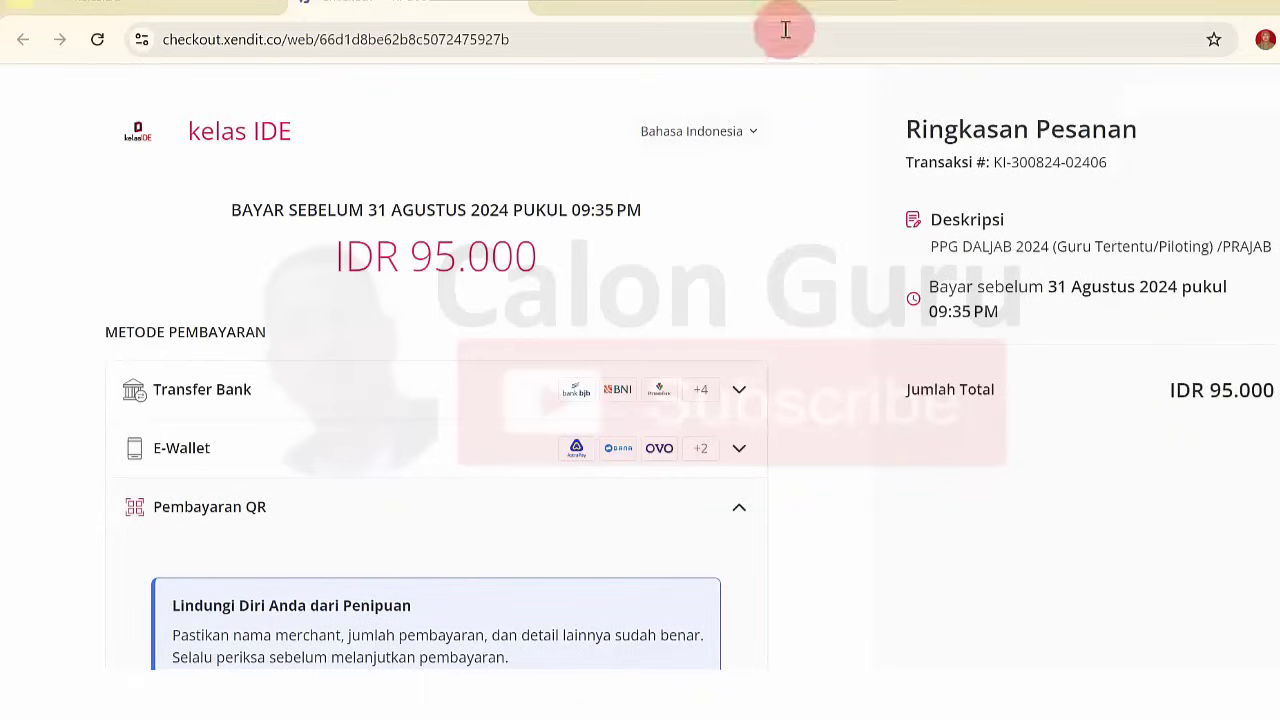
- Return to the PPG DALJAB 2024 class page and look over its study materials, practice exercises and tryouts
{"action": "left_click", "coordinate": [758, 5]}
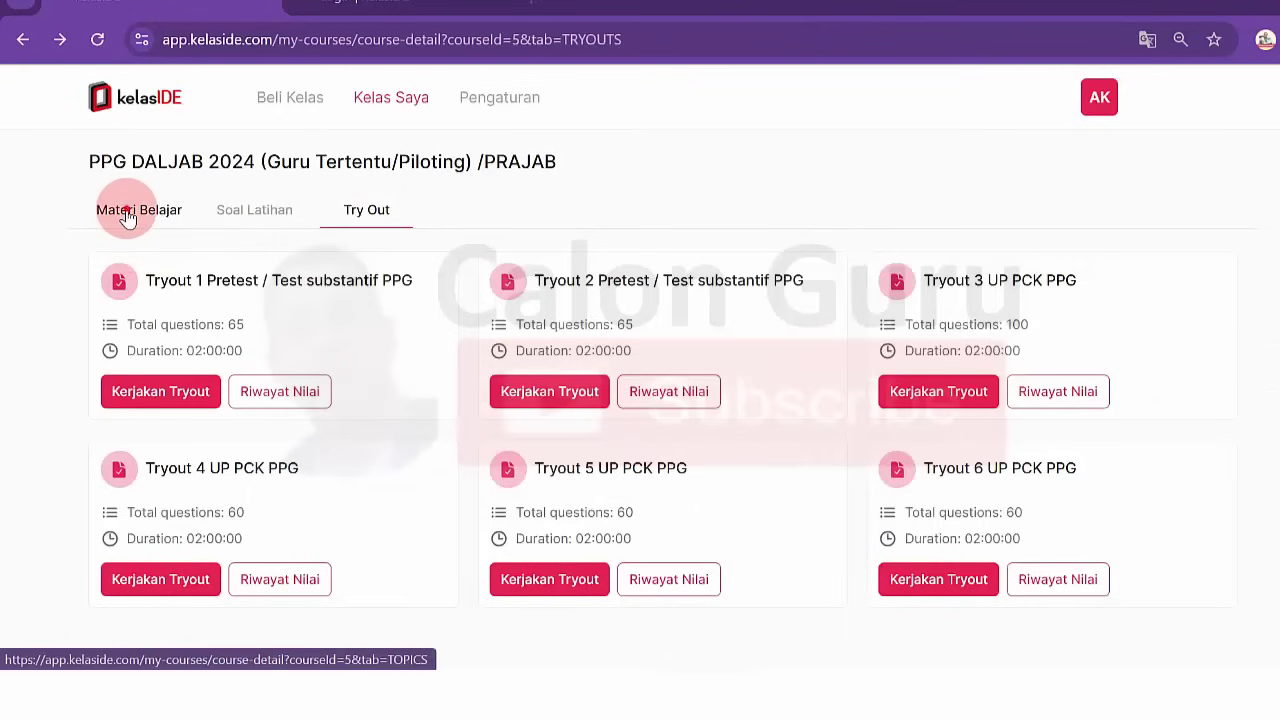
{"action": "left_click", "coordinate": [114, 208]}
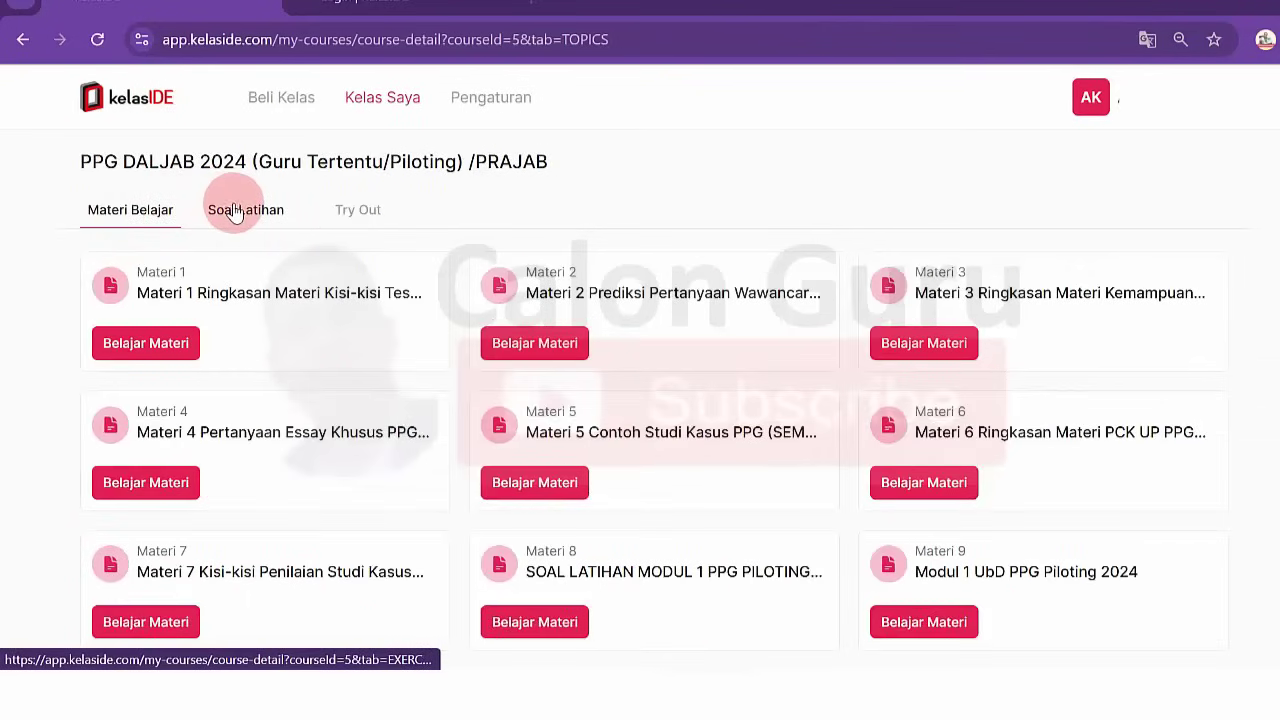
{"action": "left_click", "coordinate": [232, 206]}
{"action": "left_click", "coordinate": [352, 210]}
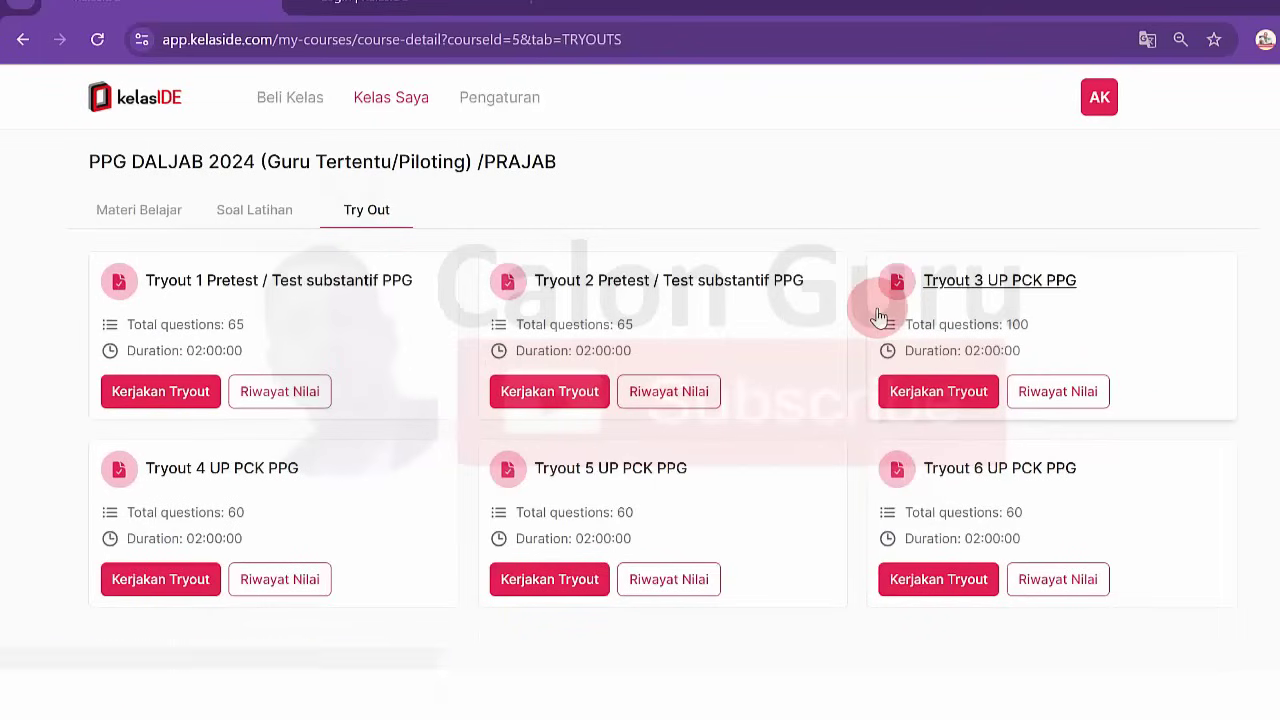